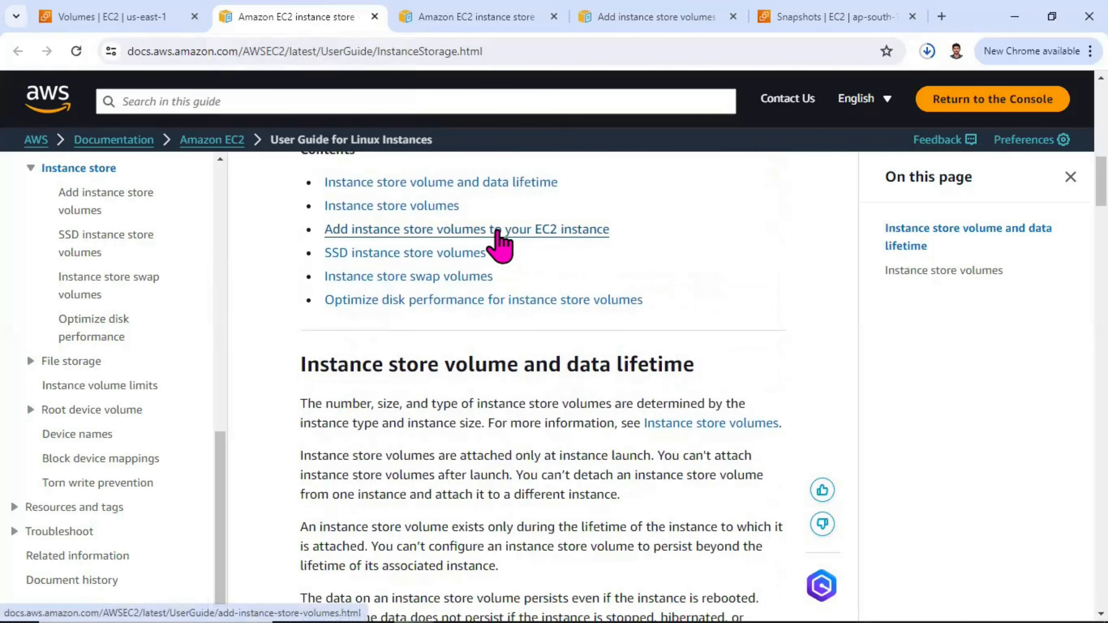
# Step: Review the instance store volume and data lifetime section, including the table of events that affect data persistence
pyautogui.scroll(-2, 521, 251)
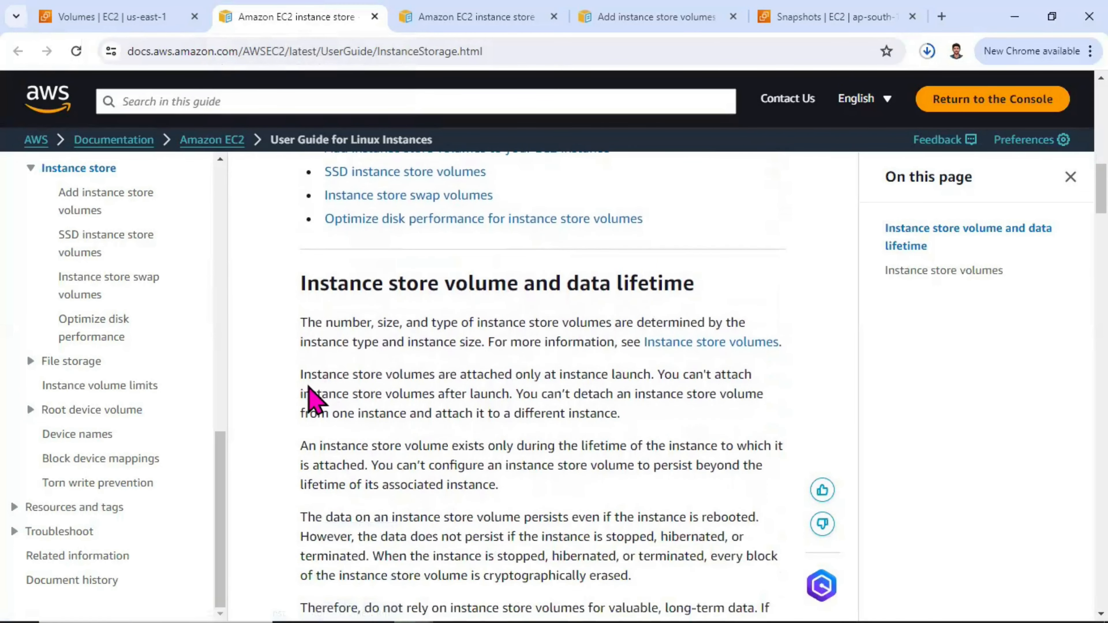
pyautogui.moveTo(304, 376); pyautogui.dragTo(727, 397)
pyautogui.scroll(-6, 668, 379)
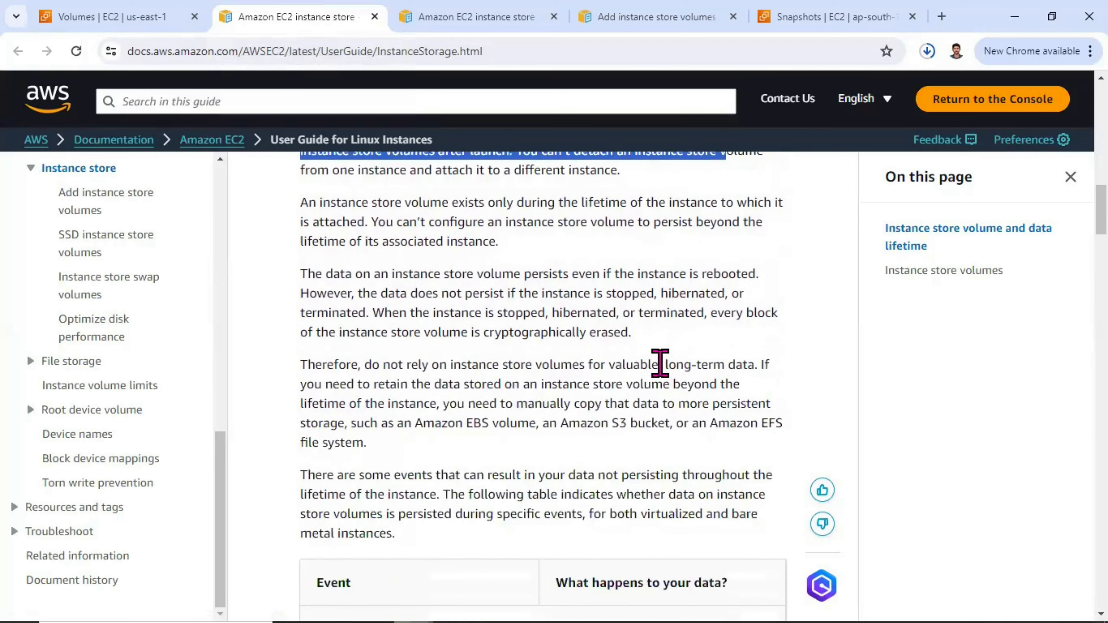
pyautogui.scroll(-8, 489, 235)
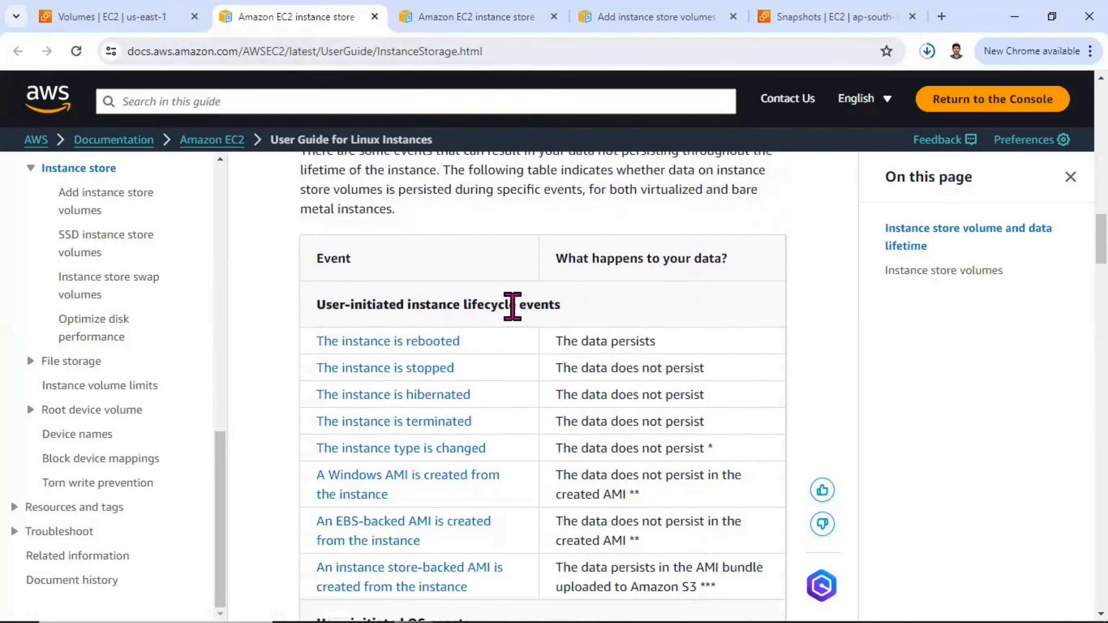
pyautogui.scroll(2, 384, 282)
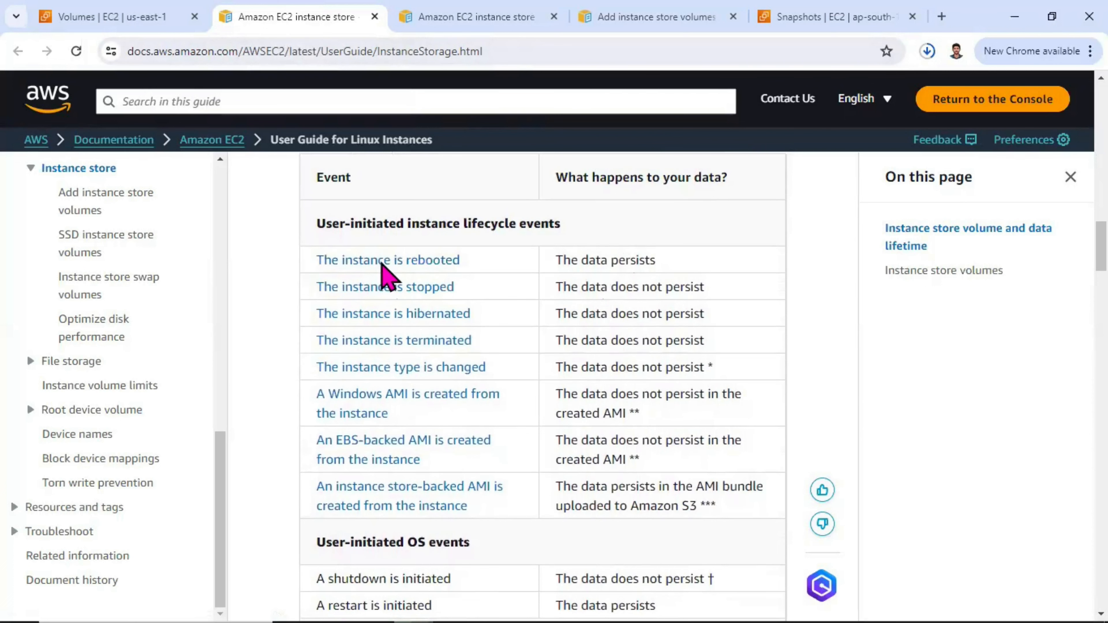
pyautogui.scroll(-10, 618, 289)
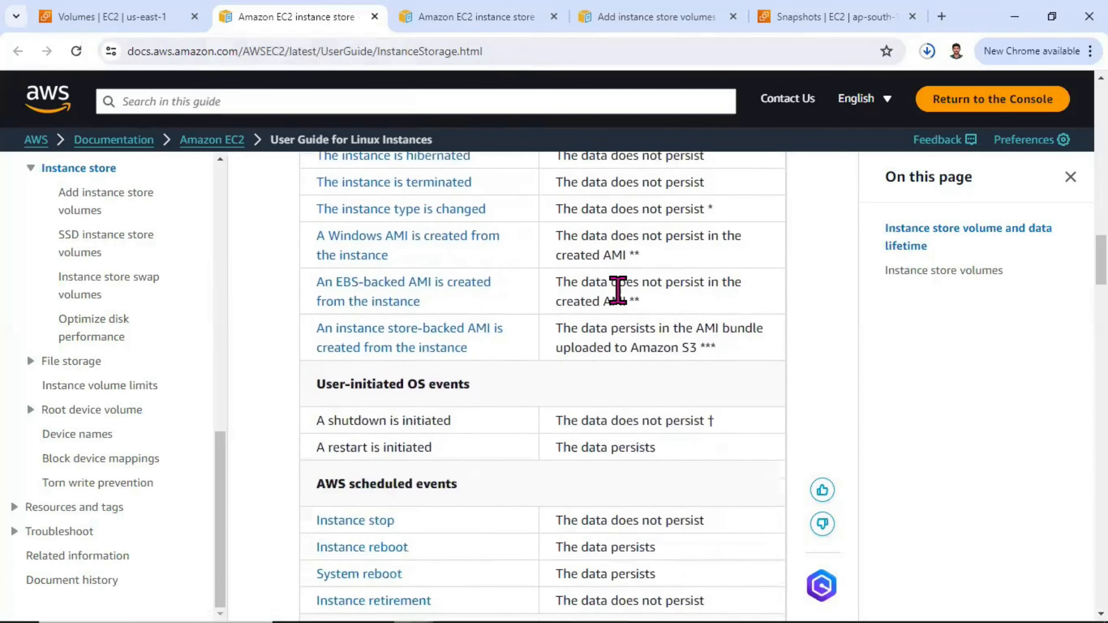
# Step: Look over the other open documentation pages on instance store volumes and close the Snapshots page
pyautogui.click(463, 16)
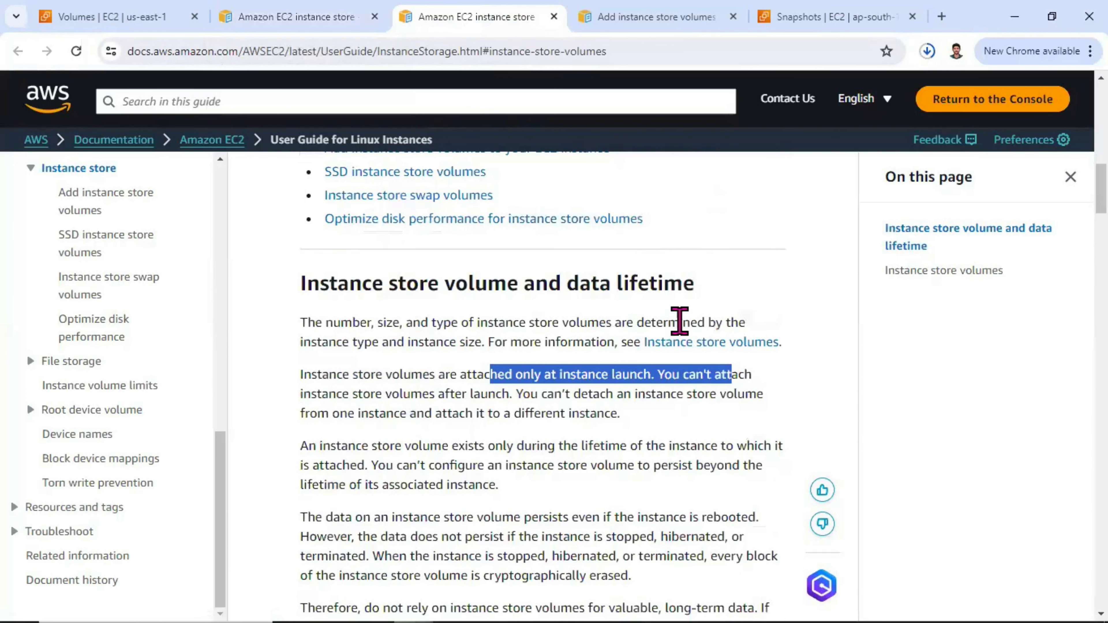
pyautogui.click(614, 318)
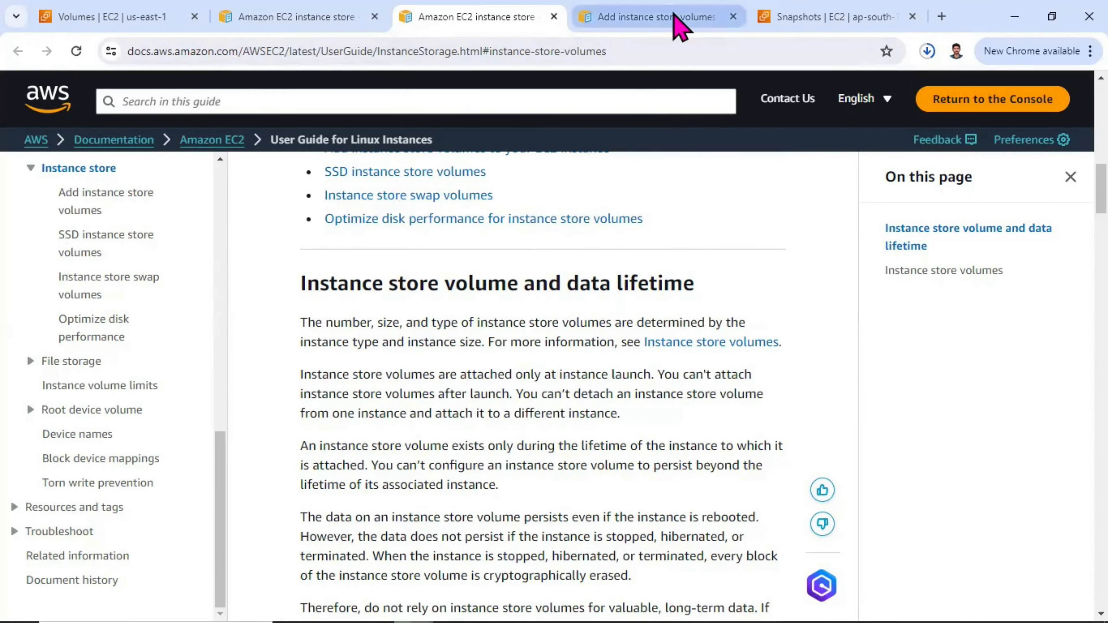
pyautogui.click(678, 27)
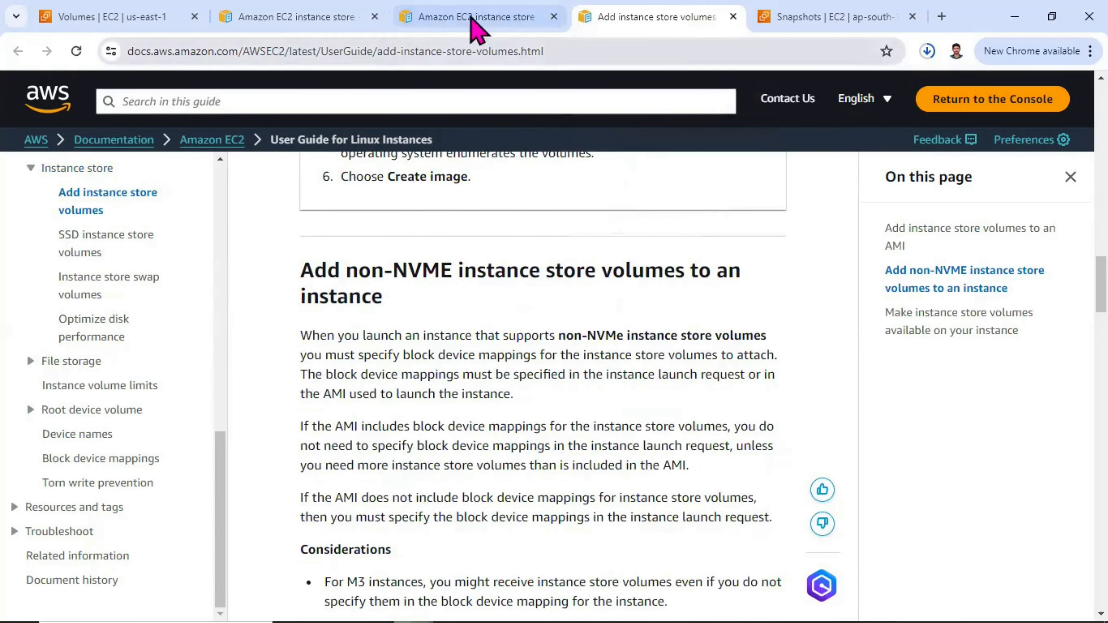
pyautogui.middleClick(787, 18)
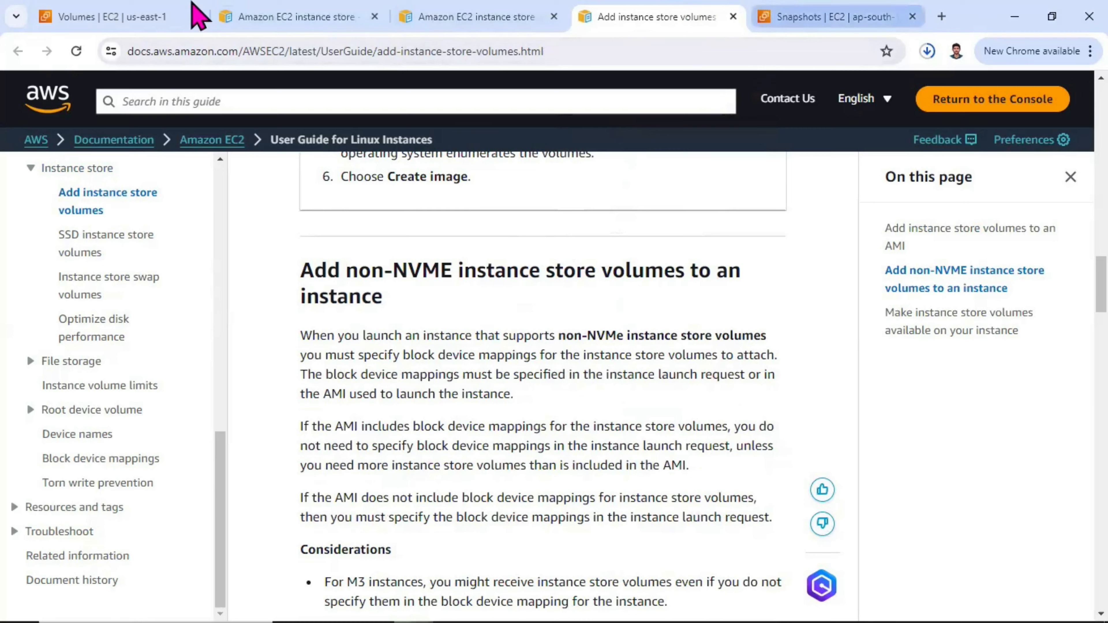
# Step: Check the instances list and the EBS volumes list in the EC2 console for us-east-1
pyautogui.click(149, 16)
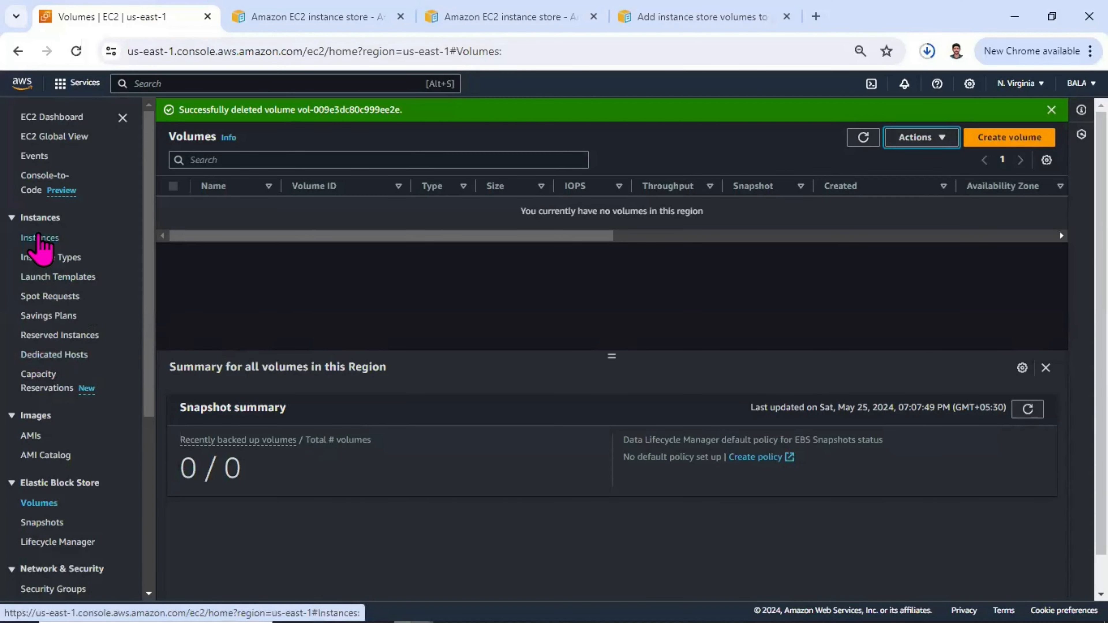
pyautogui.click(38, 239)
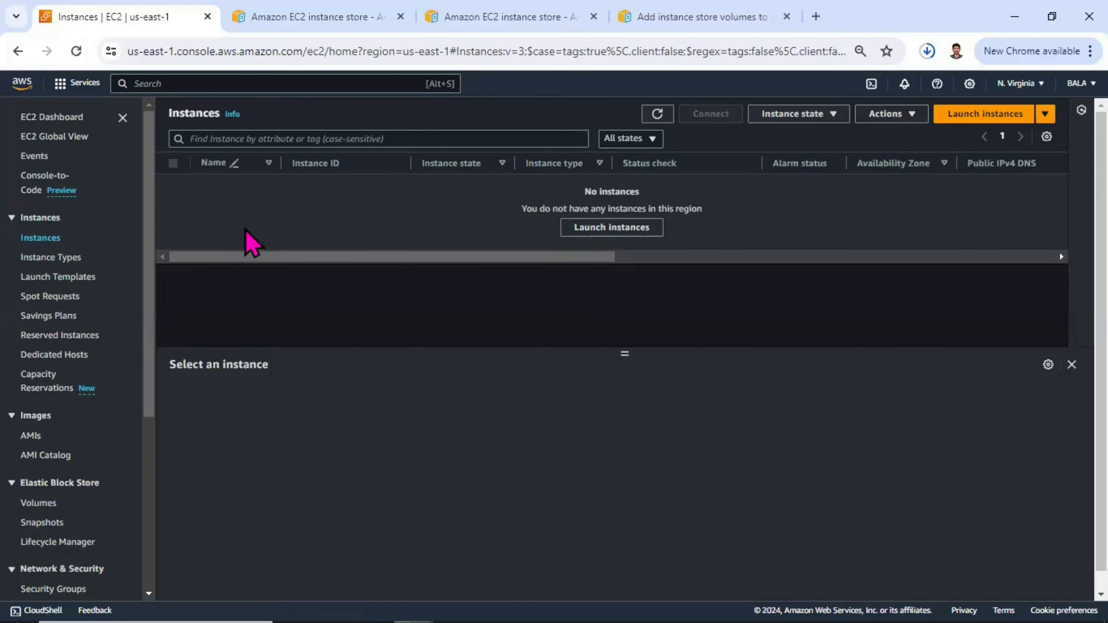
pyautogui.scroll(-5, 39, 314)
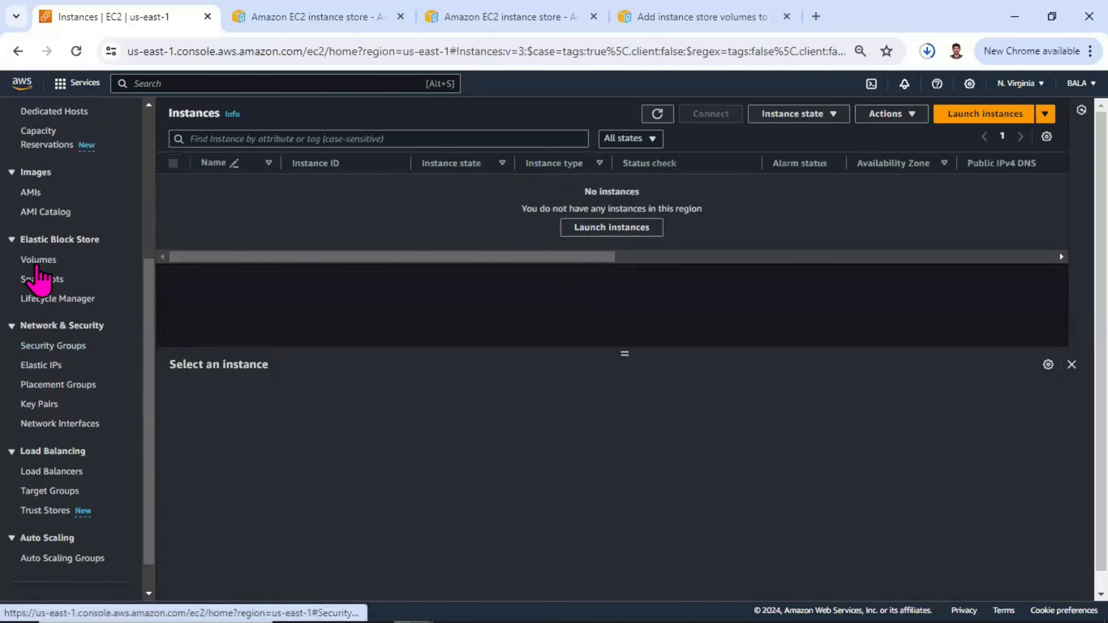
pyautogui.click(37, 262)
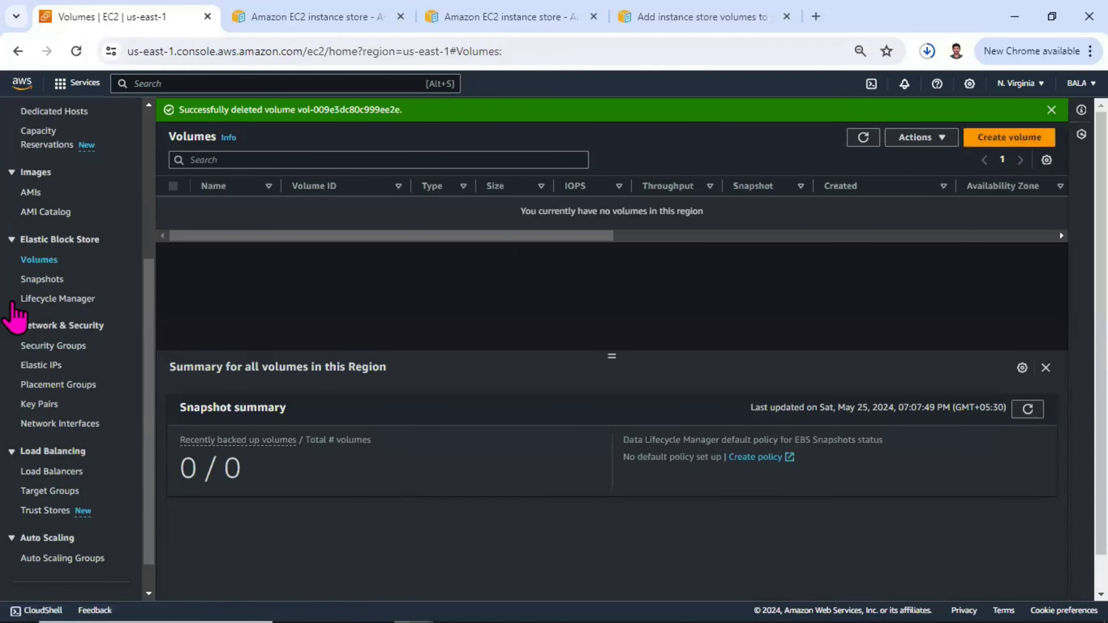
# Step: Examine the available EBS volume types in the volume creation form, and return to the volumes list without creating one
pyautogui.click(1003, 139)
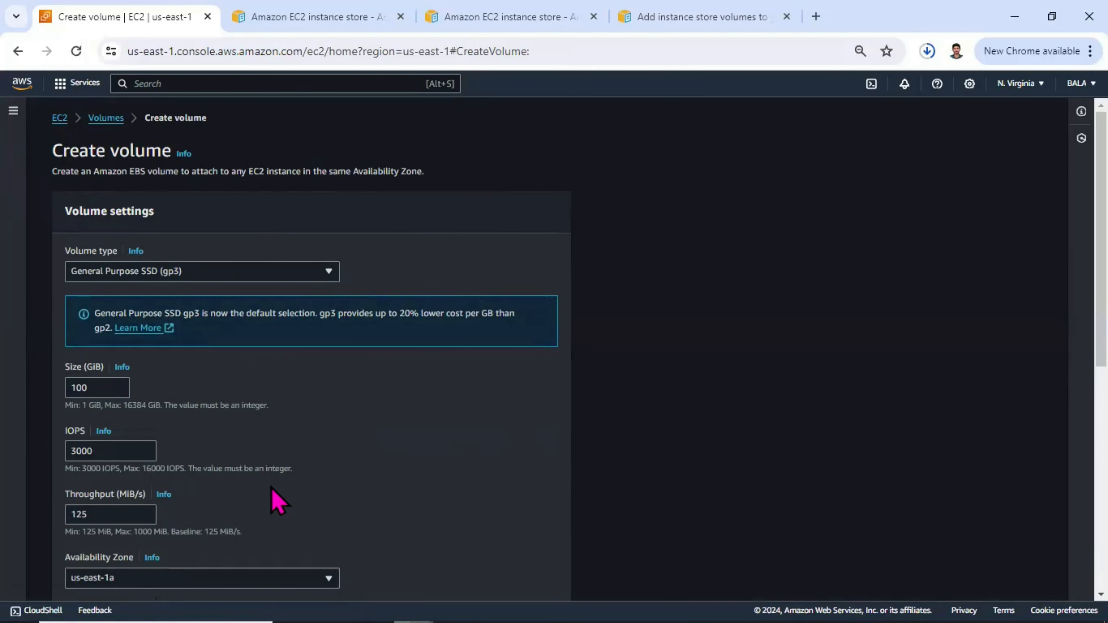
pyautogui.scroll(-2, 315, 471)
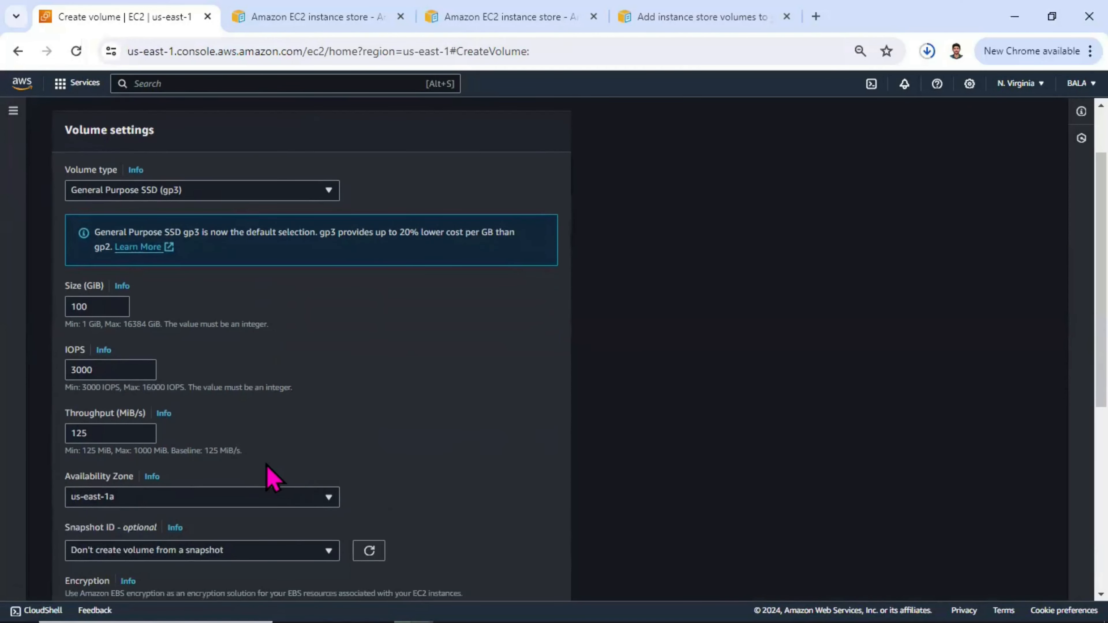
pyautogui.click(273, 194)
pyautogui.click(272, 194)
pyautogui.click(271, 194)
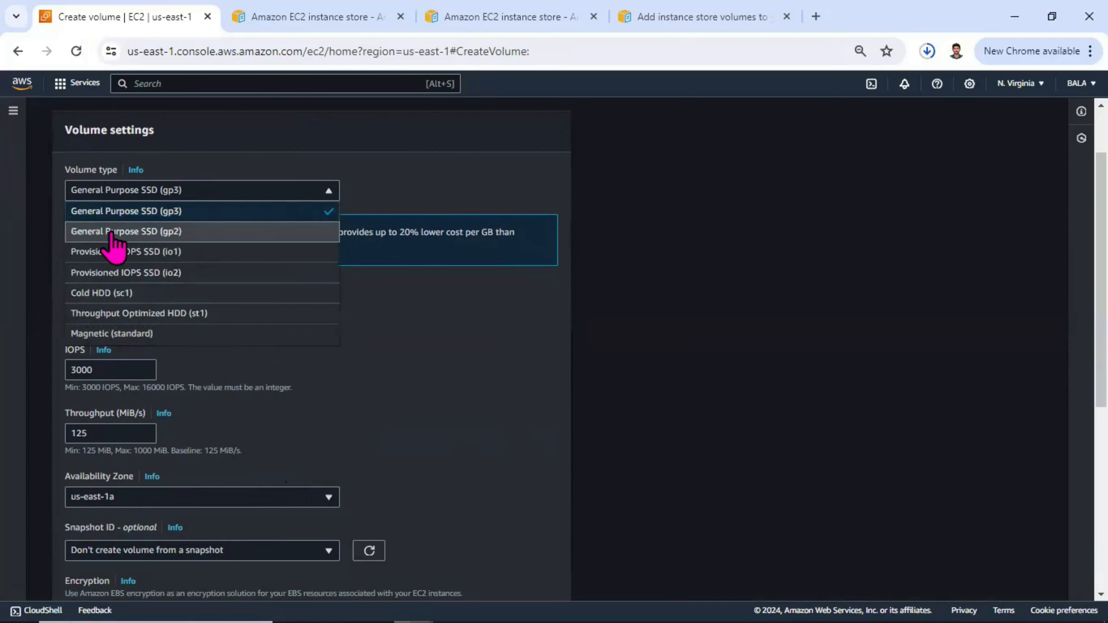
pyautogui.click(421, 333)
pyautogui.scroll(2, 49, 187)
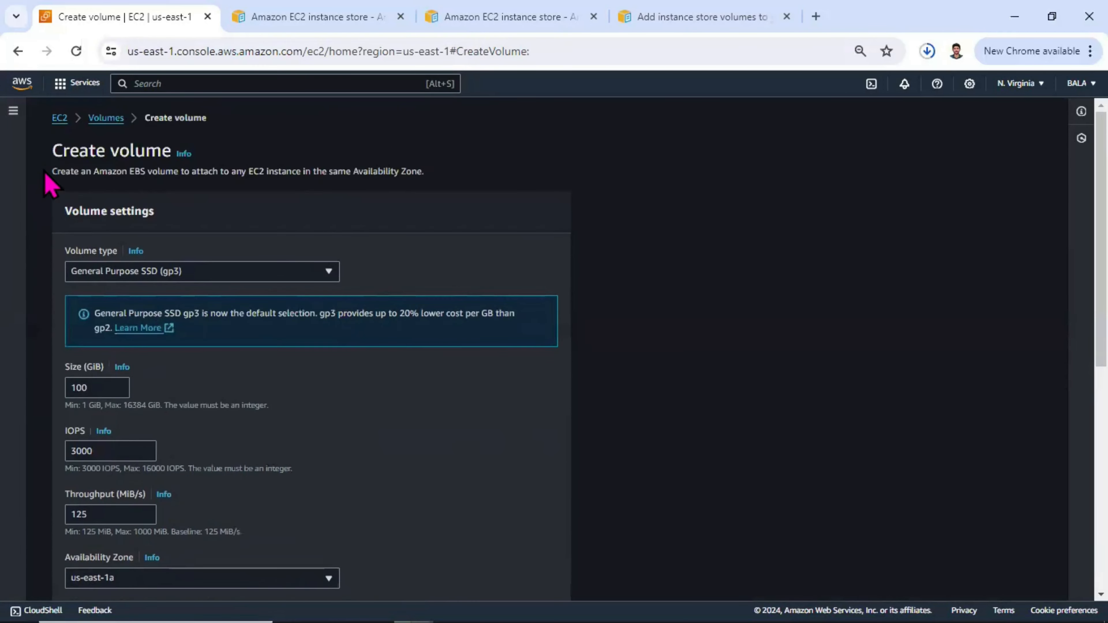
pyautogui.click(109, 118)
# Step: Start launching a new EC2 instance from the instances list and name it web
pyautogui.click(46, 238)
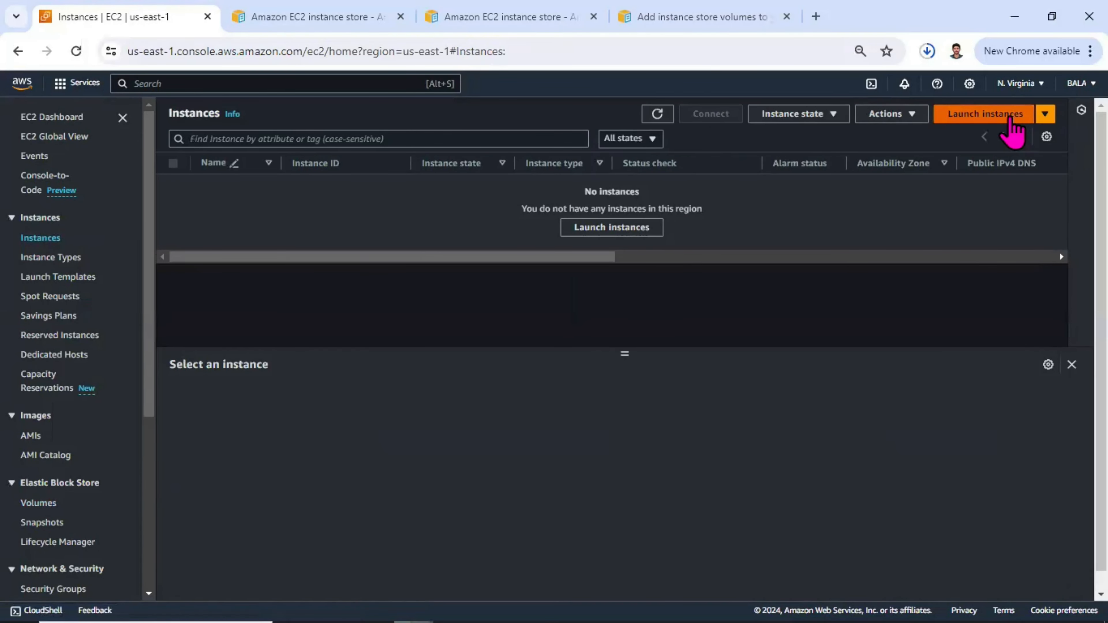
pyautogui.click(1012, 120)
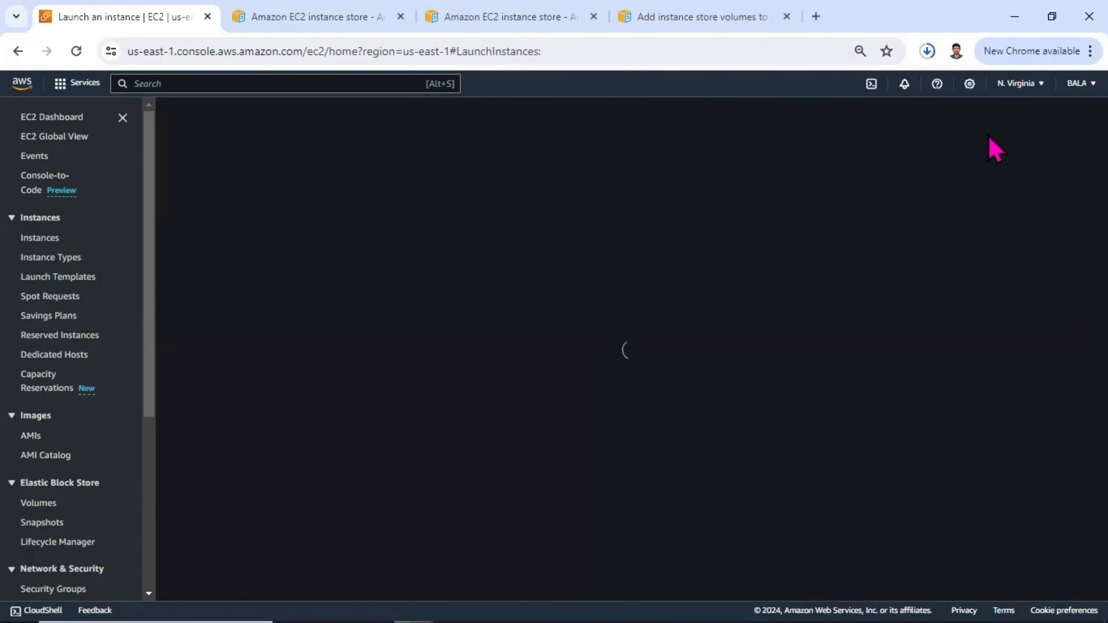
pyautogui.scroll(-3, 248, 286)
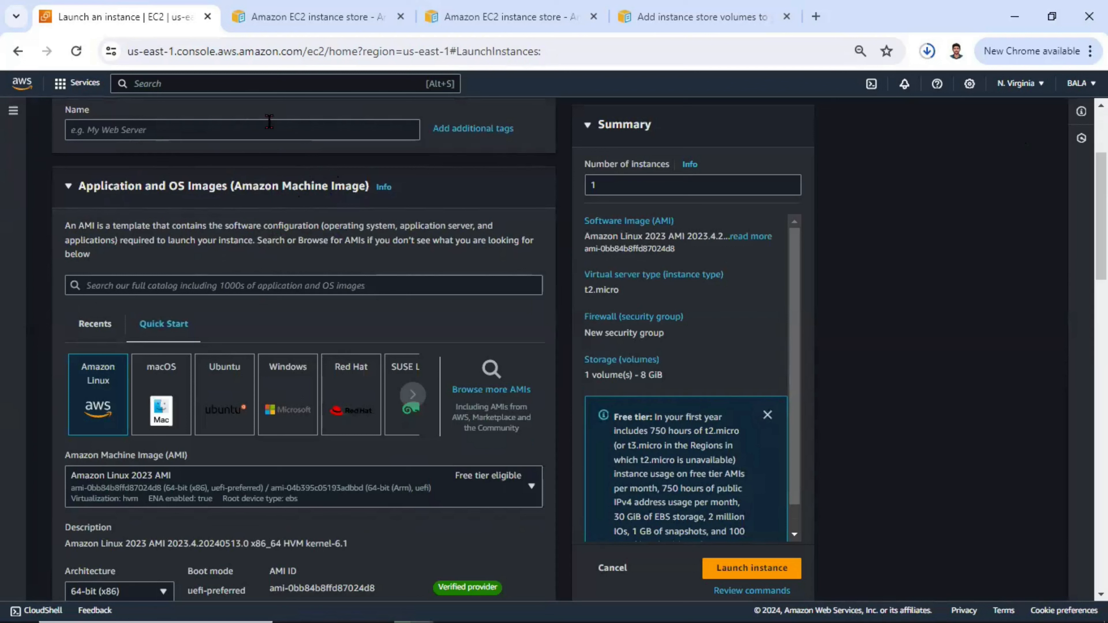
pyautogui.click(287, 128)
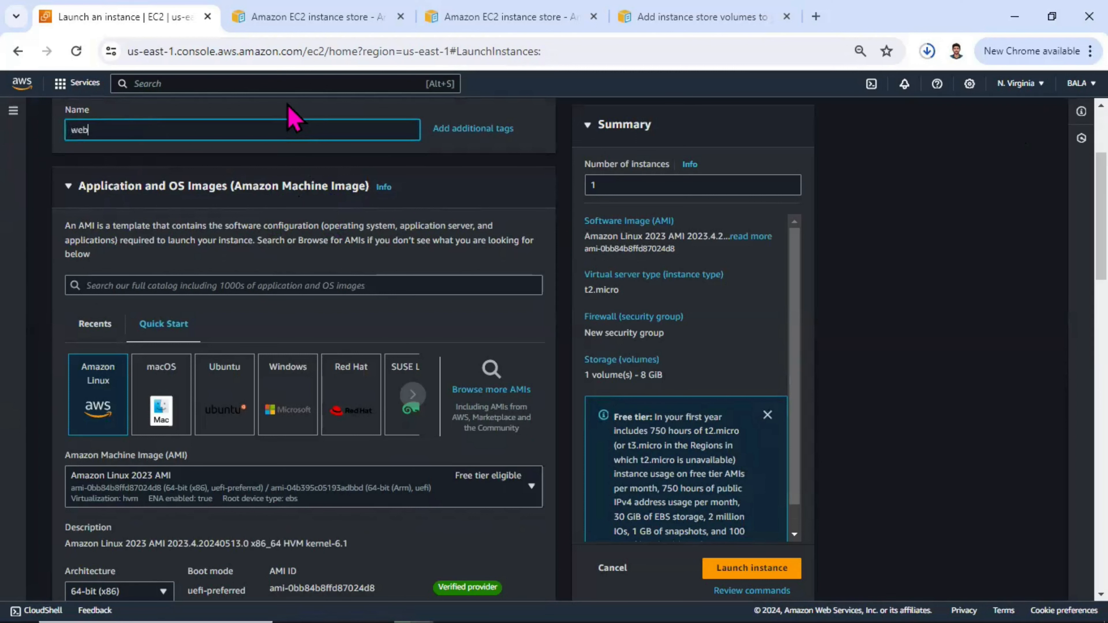
# Step: Choose the existing ubuntu key pair for the instance login
pyautogui.scroll(-3, 166, 196)
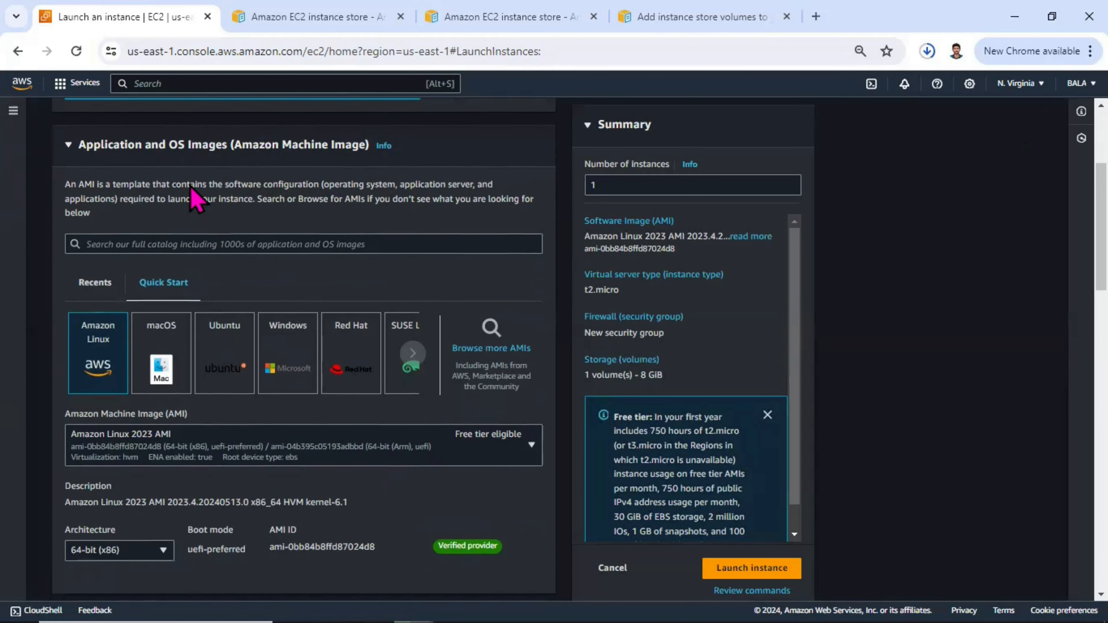
pyautogui.scroll(-2, 113, 236)
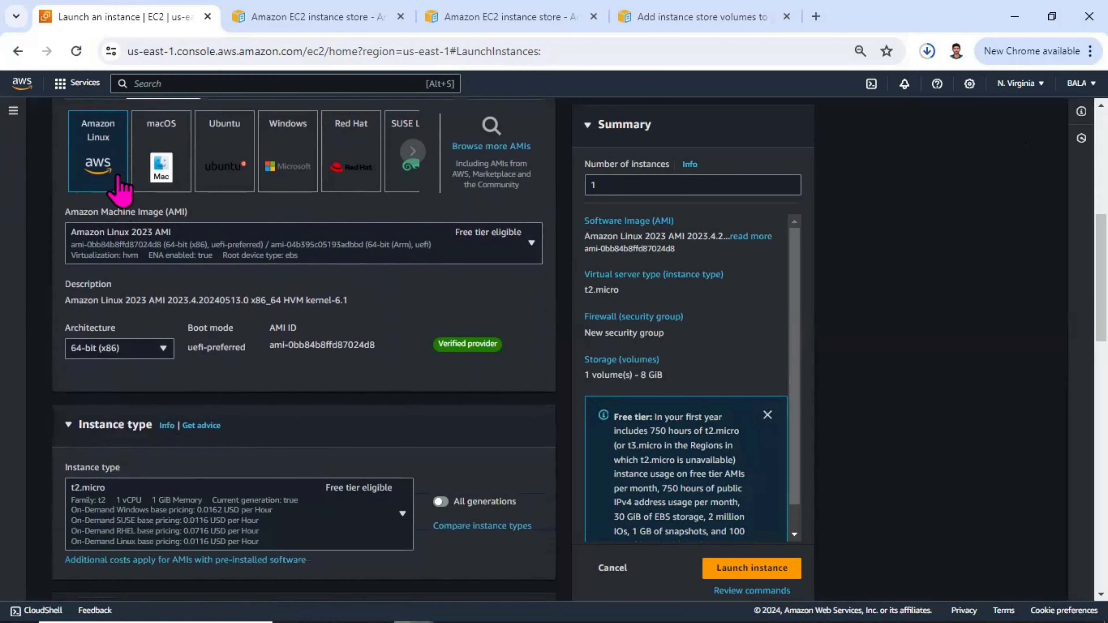
pyautogui.scroll(-3, 128, 248)
pyautogui.scroll(-2, 192, 356)
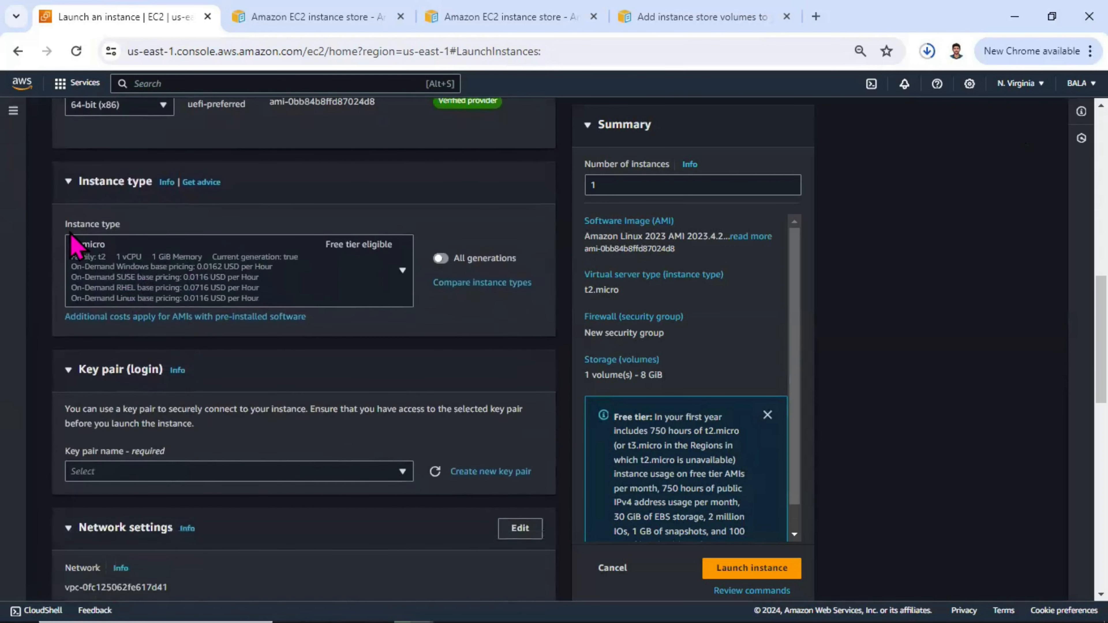
pyautogui.scroll(-3, 144, 356)
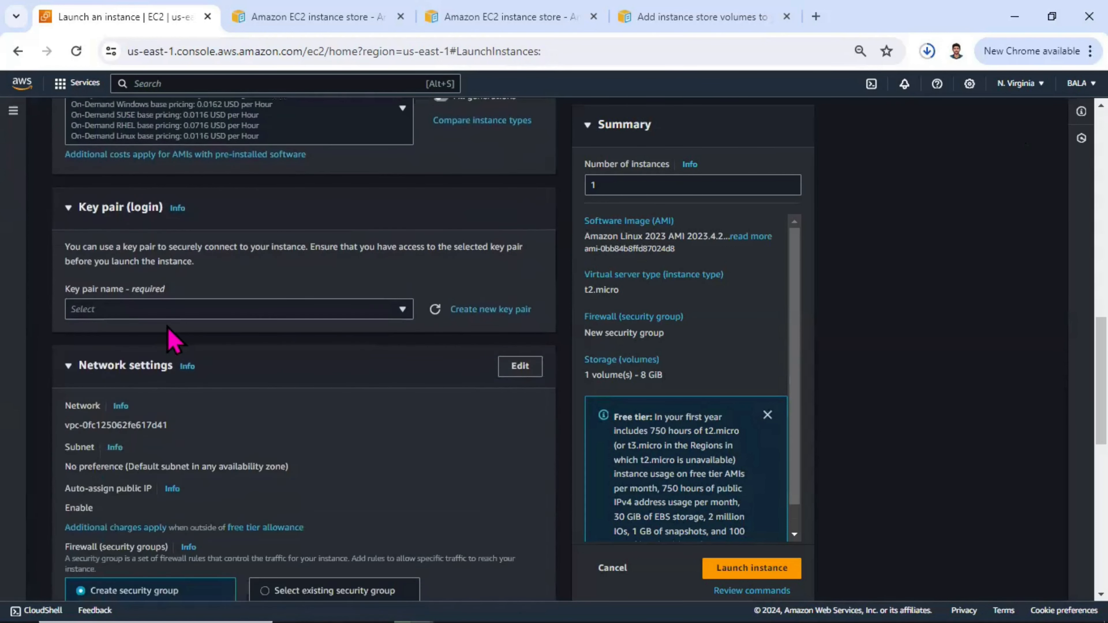
pyautogui.click(181, 309)
pyautogui.click(153, 409)
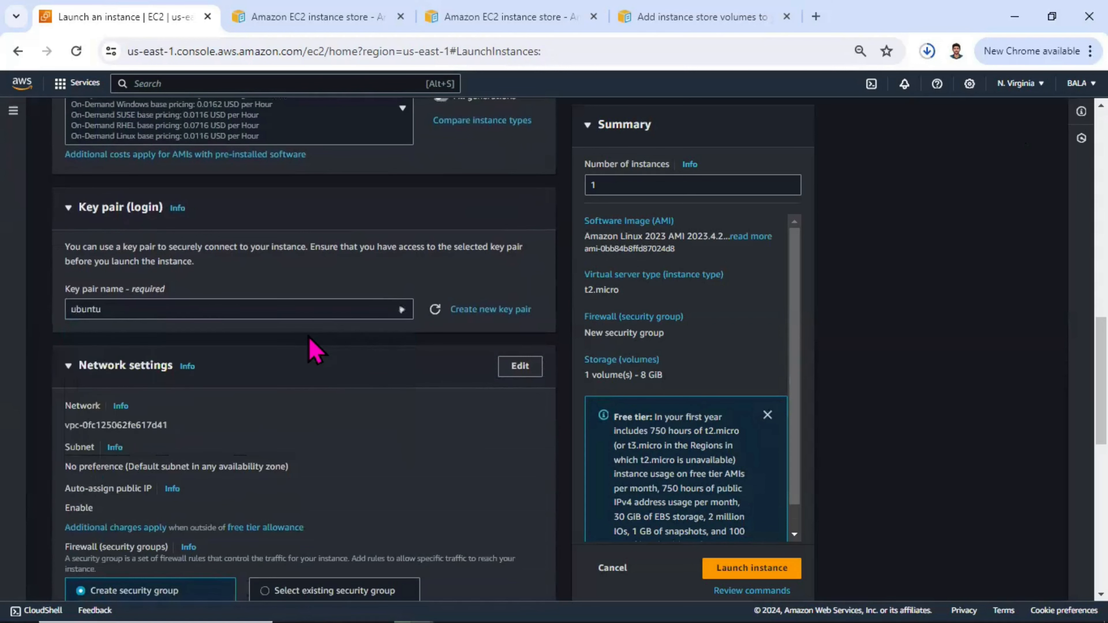
# Step: Switch the storage configuration to the advanced view and expand the details of Volume 1 (AMI Root)
pyautogui.scroll(-6, 301, 332)
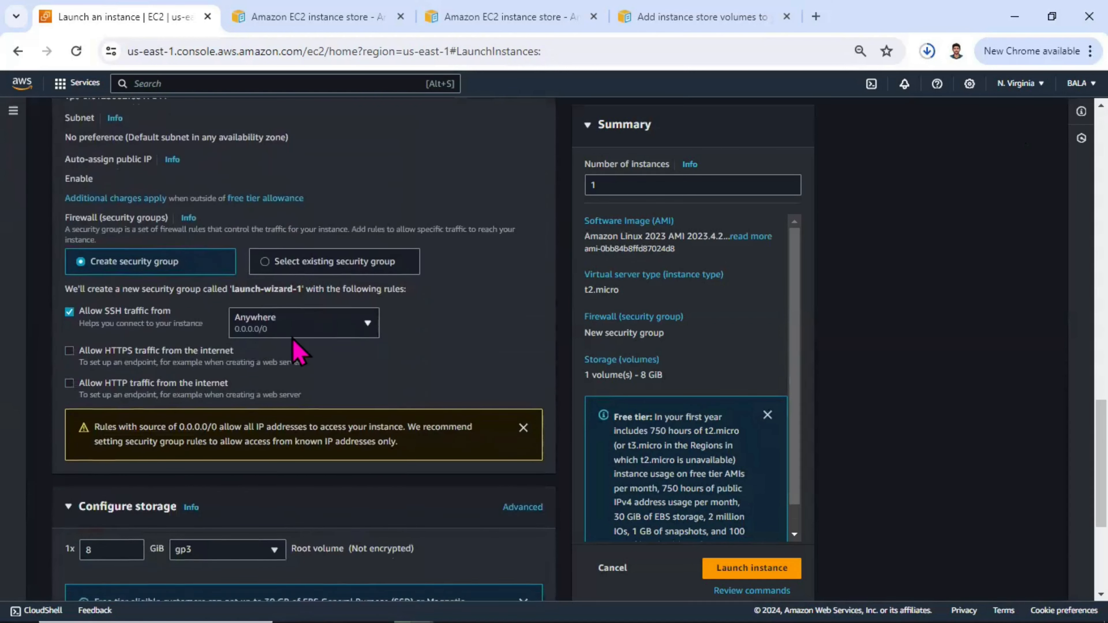
pyautogui.scroll(-5, 297, 347)
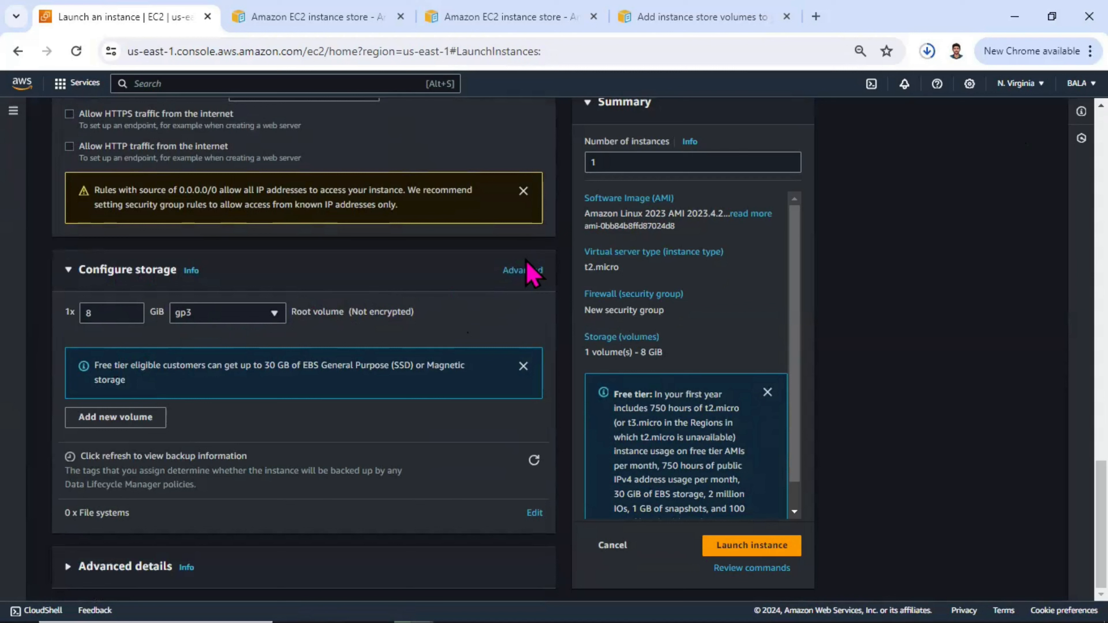
pyautogui.click(524, 271)
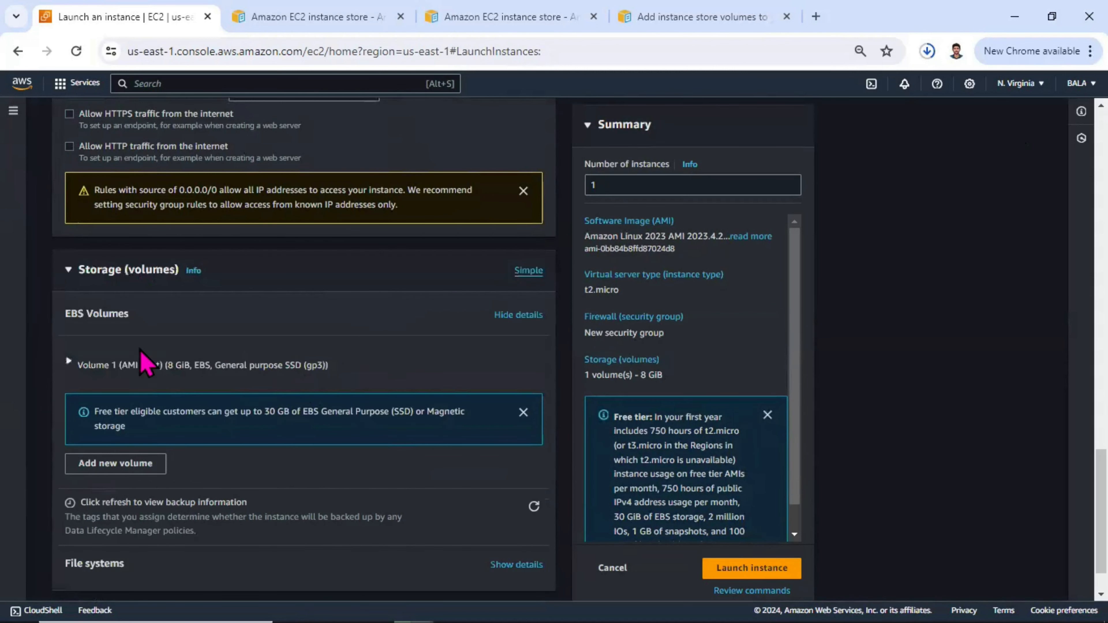
pyautogui.click(84, 367)
pyautogui.scroll(-3, 321, 289)
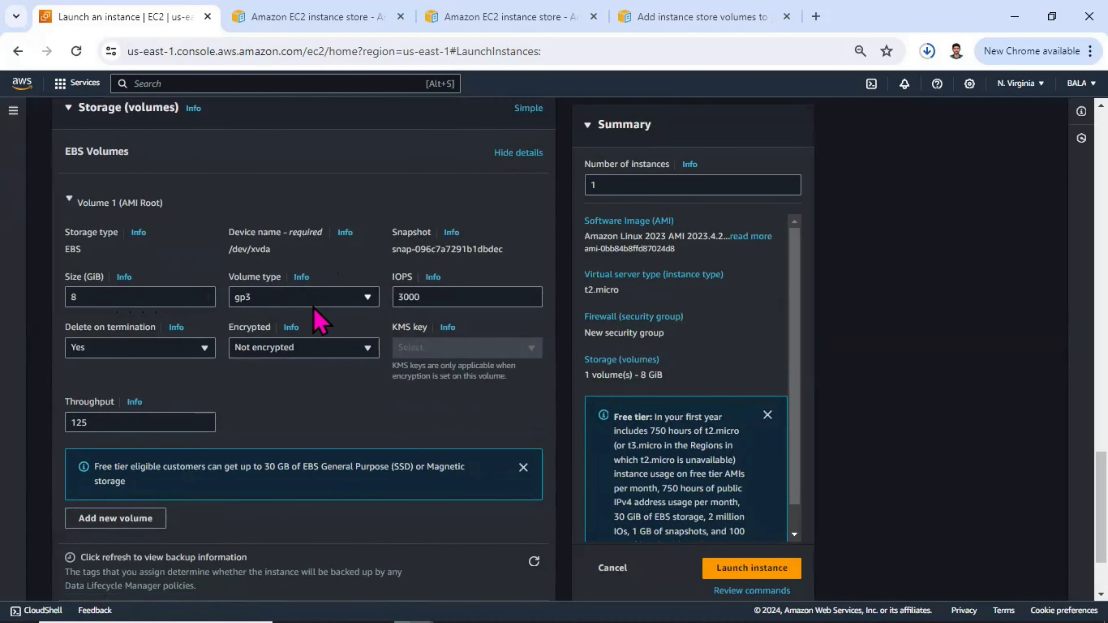
# Step: Include all generations of instance types, set the instance type to m5d.large, and check the storage volumes section
pyautogui.scroll(20, 320, 323)
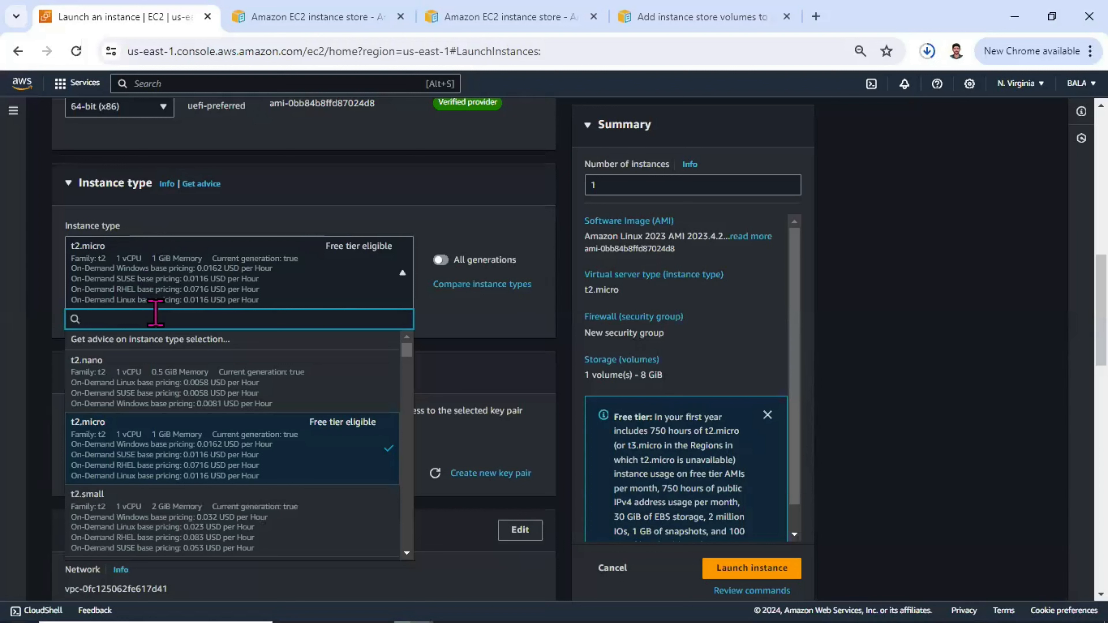
pyautogui.write('m5d.')
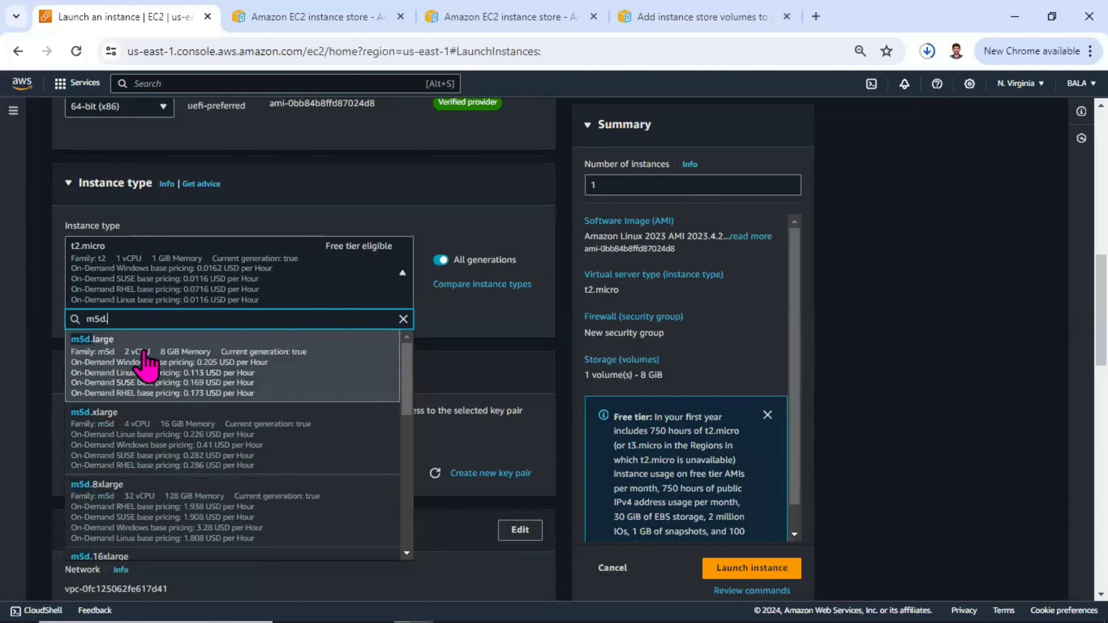
pyautogui.click(144, 357)
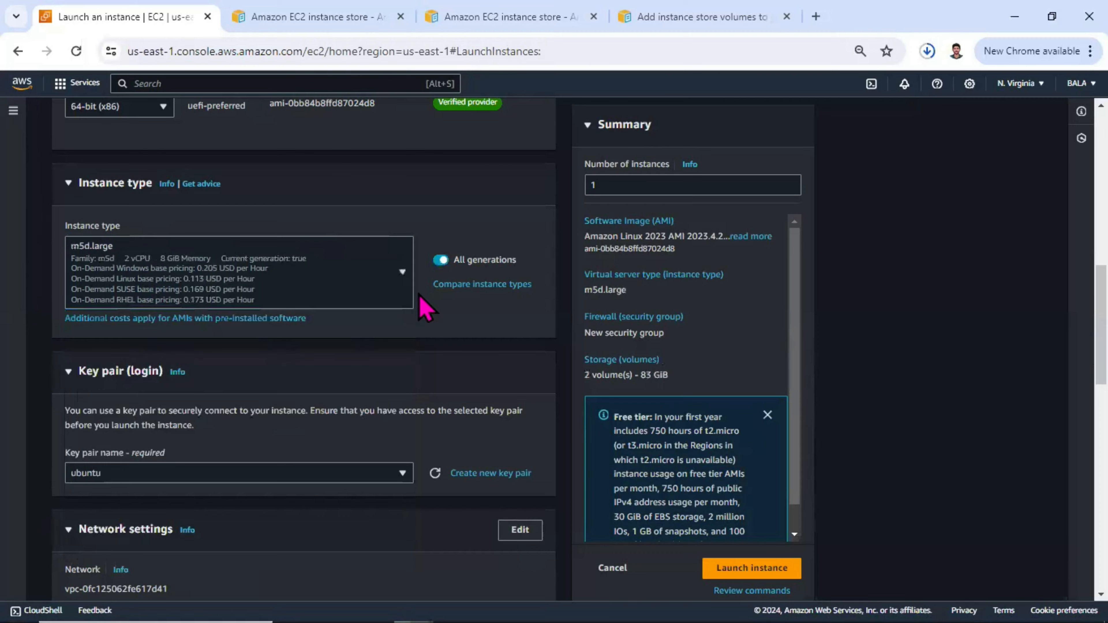
pyautogui.scroll(-10, 419, 311)
pyautogui.scroll(-7, 408, 318)
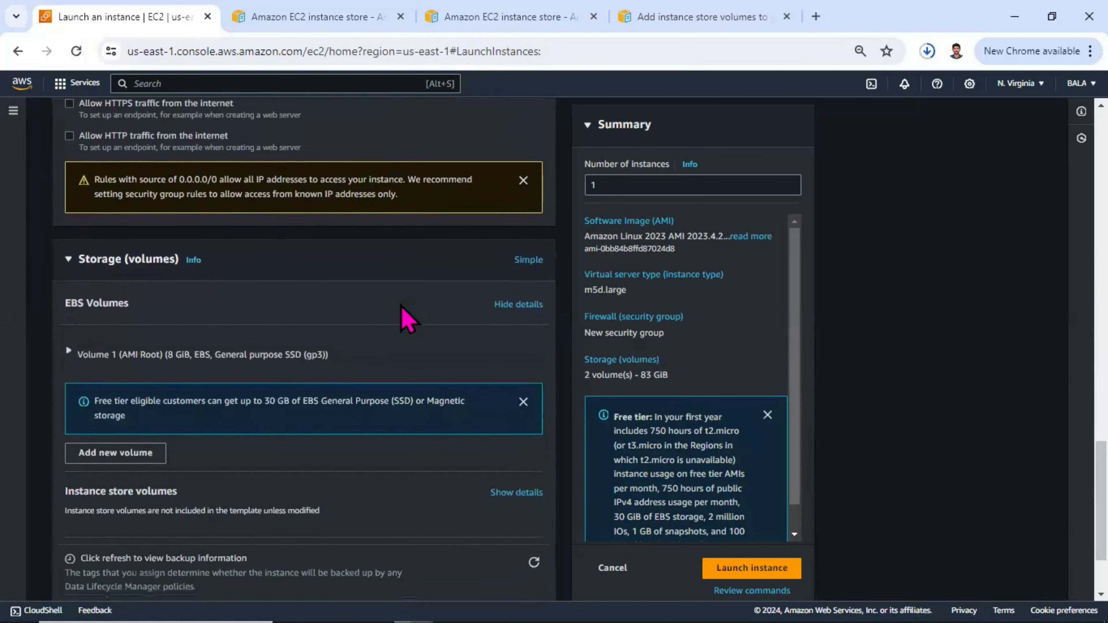
pyautogui.scroll(15, 192, 404)
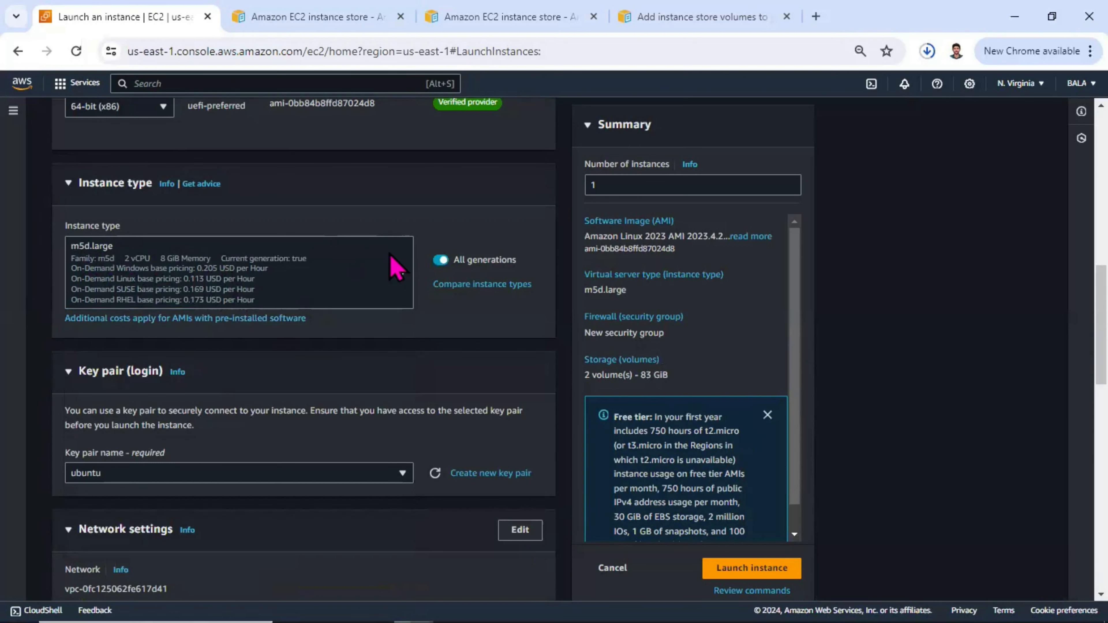
# Step: Show the instance store volumes details in the storage section and expand Volume 2 (Instance Type)
pyautogui.scroll(-15, 274, 249)
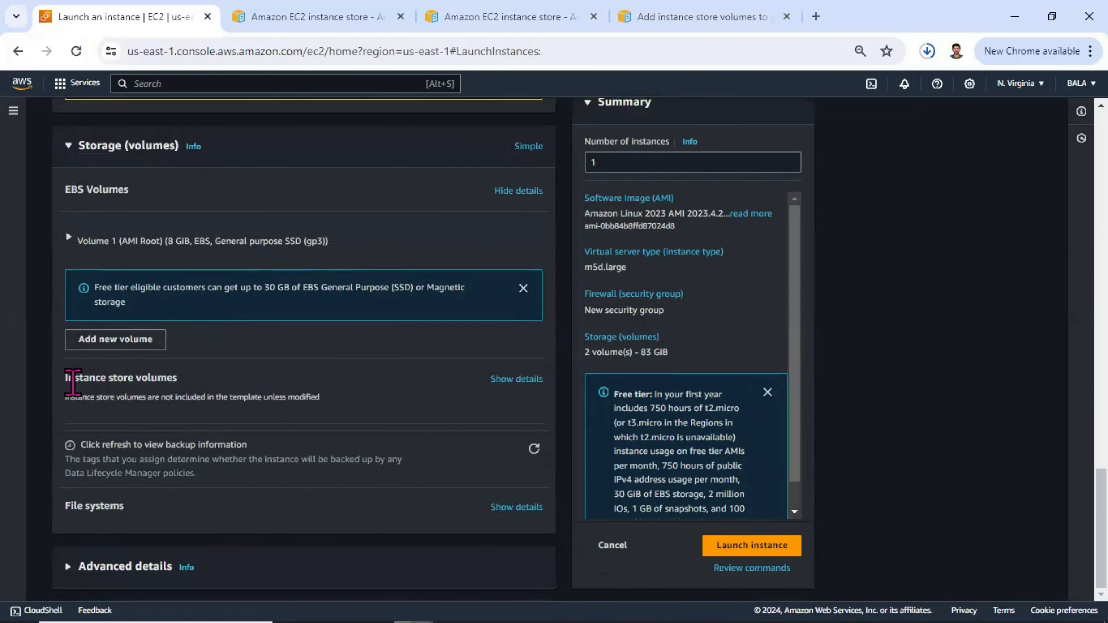
pyautogui.moveTo(74, 379); pyautogui.dragTo(220, 393)
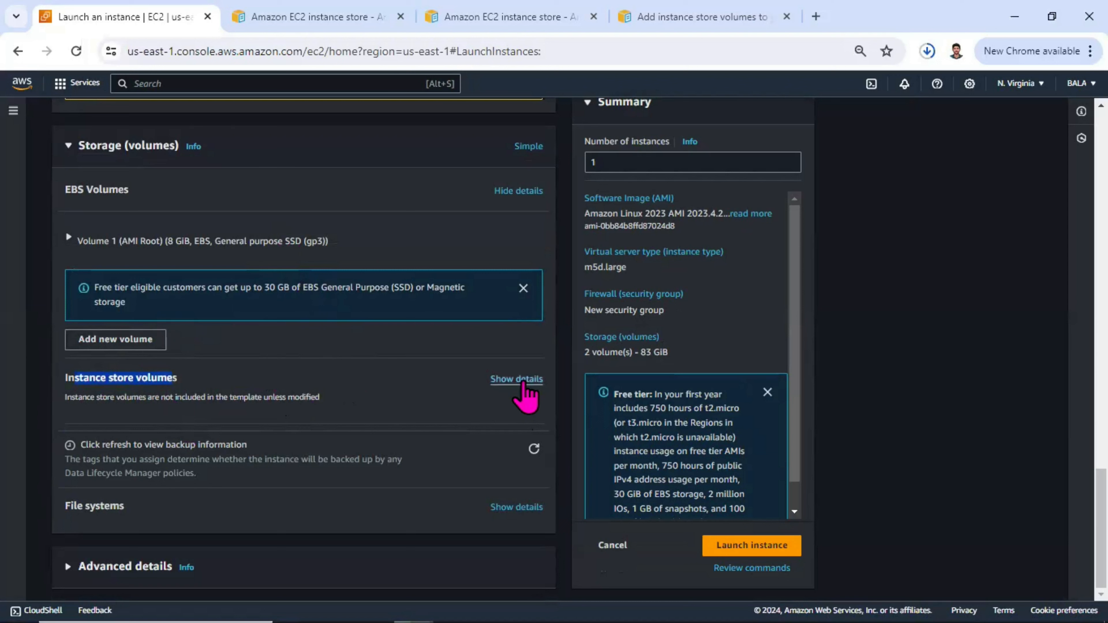
pyautogui.moveTo(528, 385); pyautogui.dragTo(412, 384)
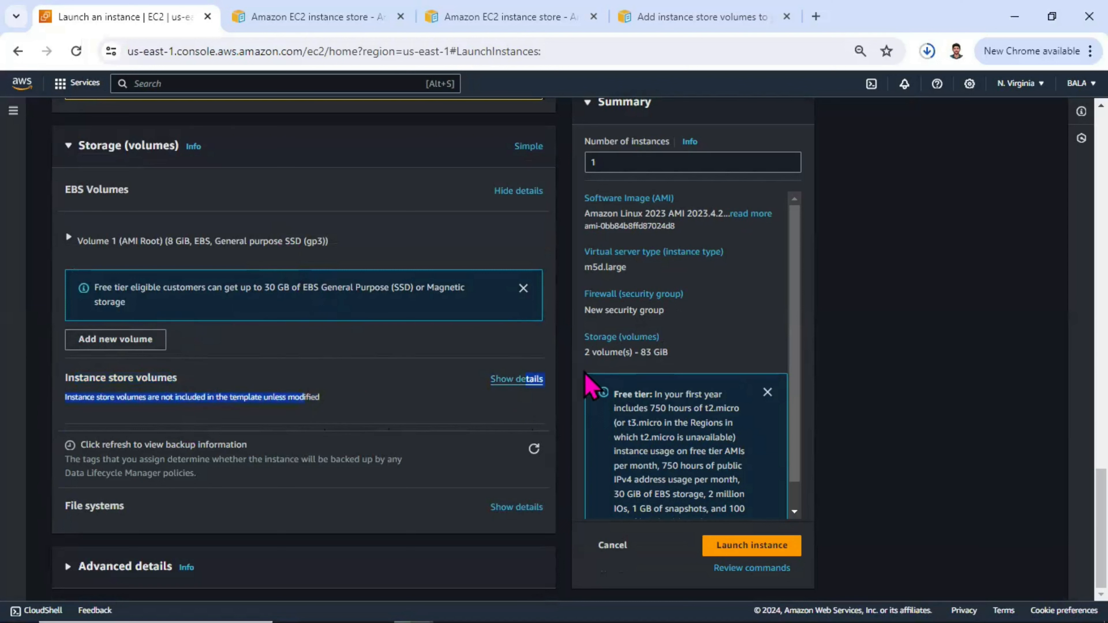
pyautogui.click(523, 379)
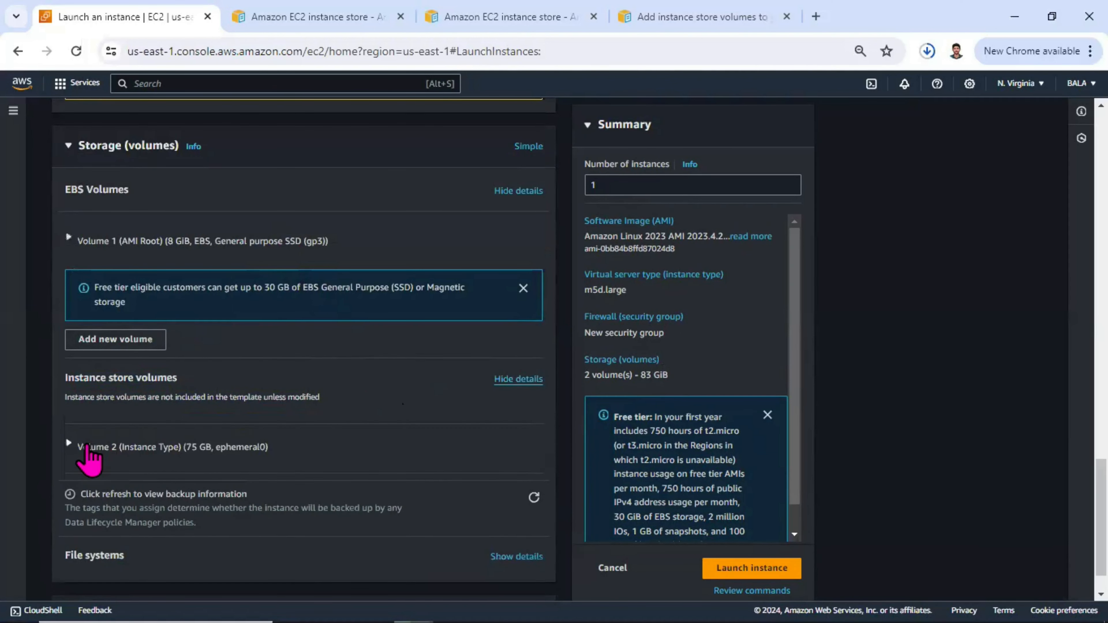
pyautogui.click(88, 446)
# Step: Examine Volume 2's storage type, size, IOPS and delete-on-termination properties
pyautogui.scroll(-3, 175, 401)
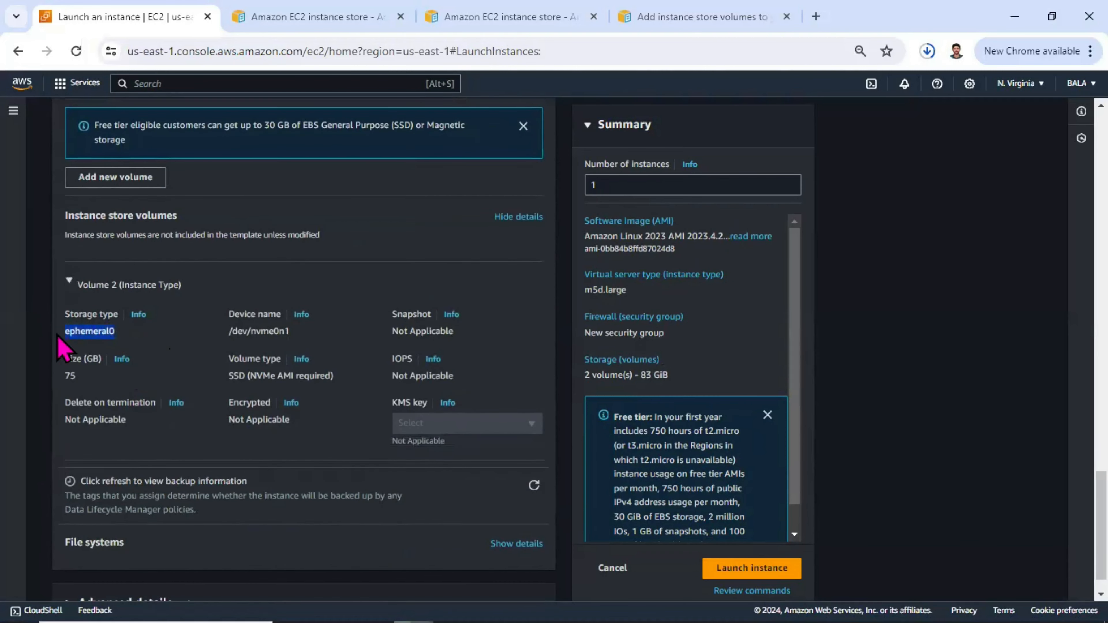
pyautogui.moveTo(304, 334); pyautogui.dragTo(228, 352)
pyautogui.click(89, 377)
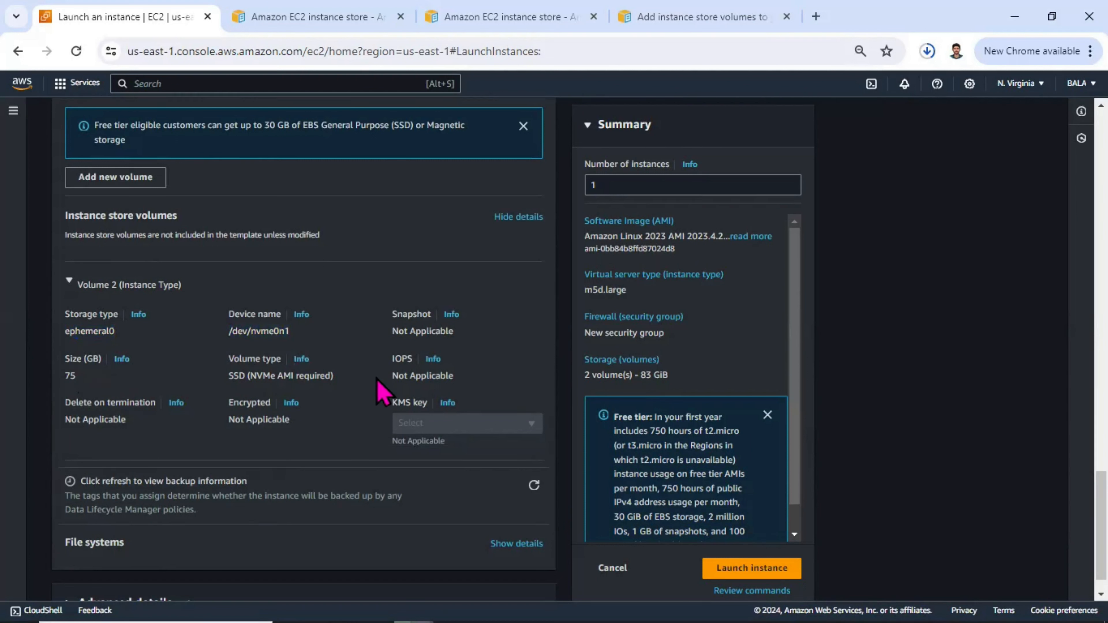
pyautogui.tripleClick(449, 381)
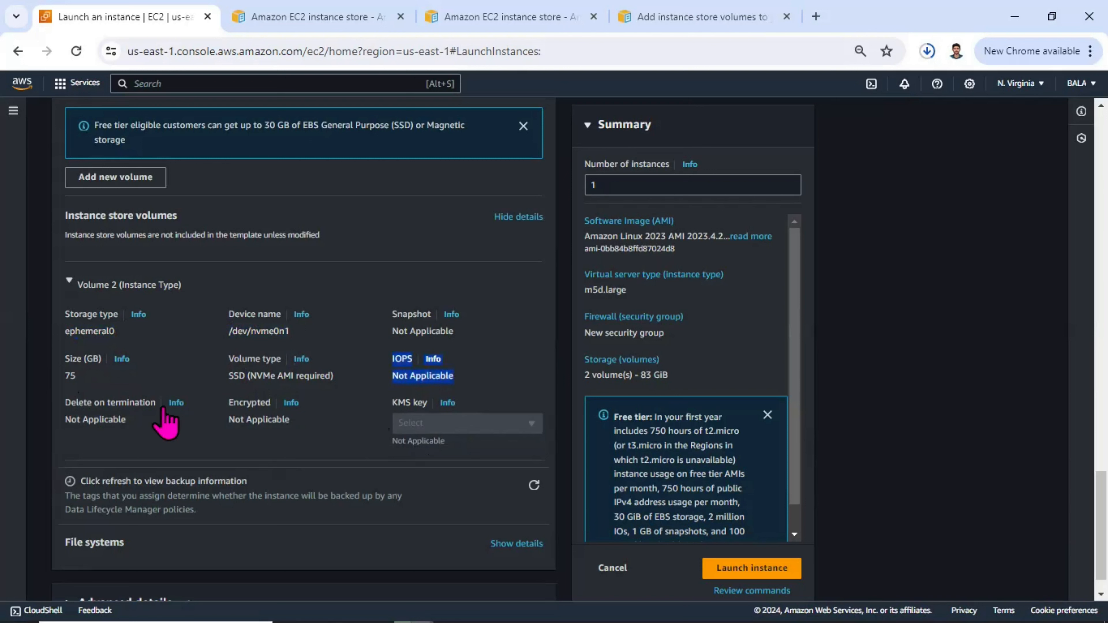
pyautogui.moveTo(131, 420); pyautogui.dragTo(87, 419)
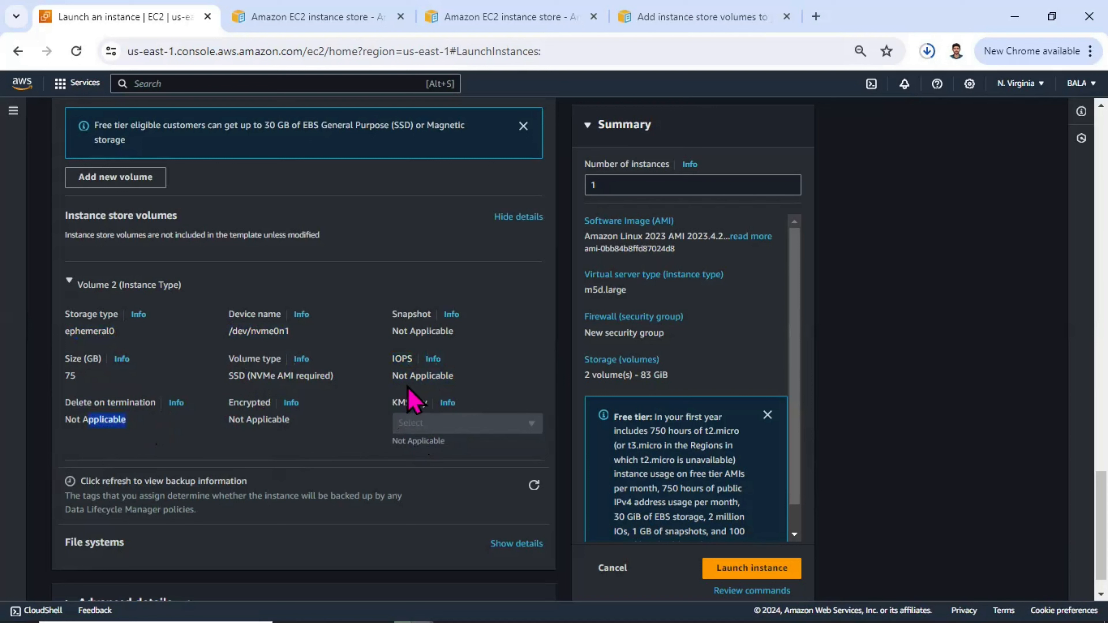
# Step: Switch the storage configuration back to the simple view and hide the instance store volumes details
pyautogui.scroll(3, 445, 408)
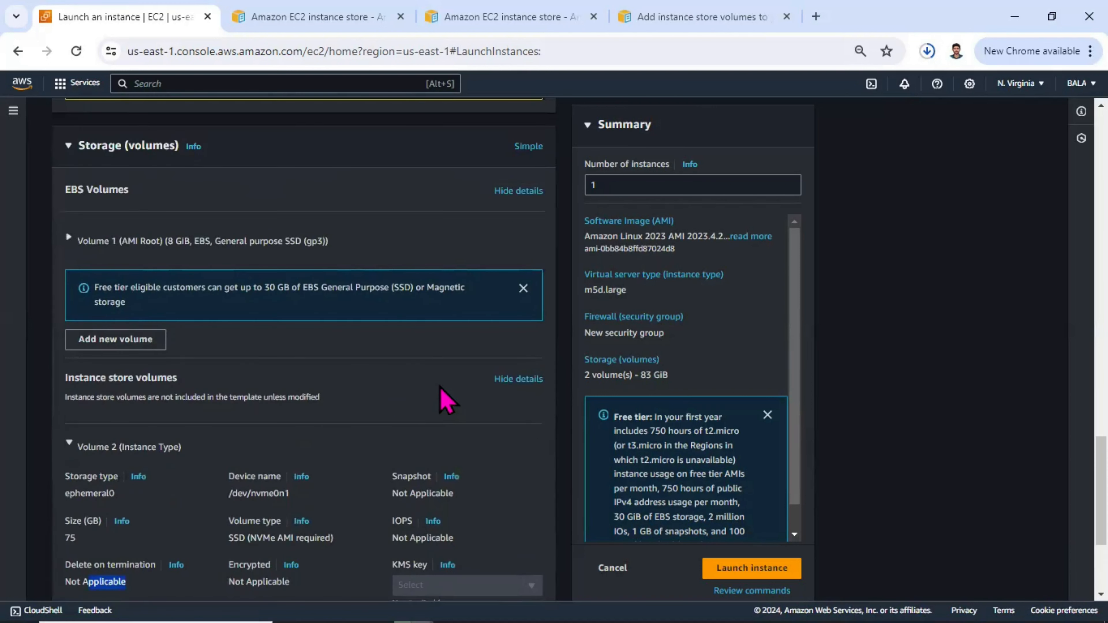
pyautogui.click(529, 147)
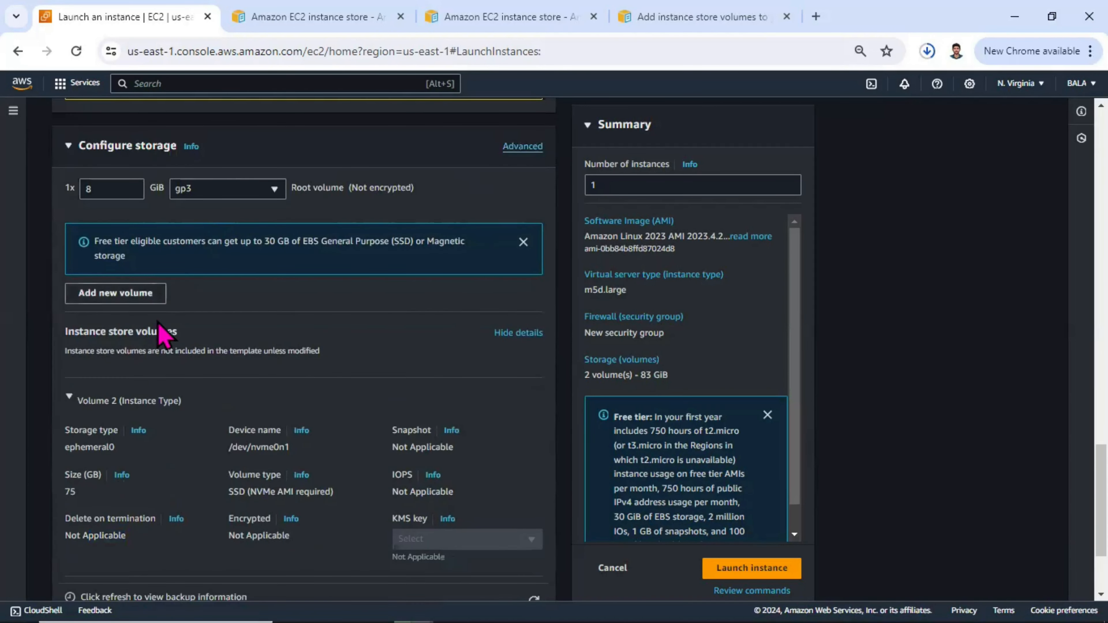
pyautogui.click(507, 333)
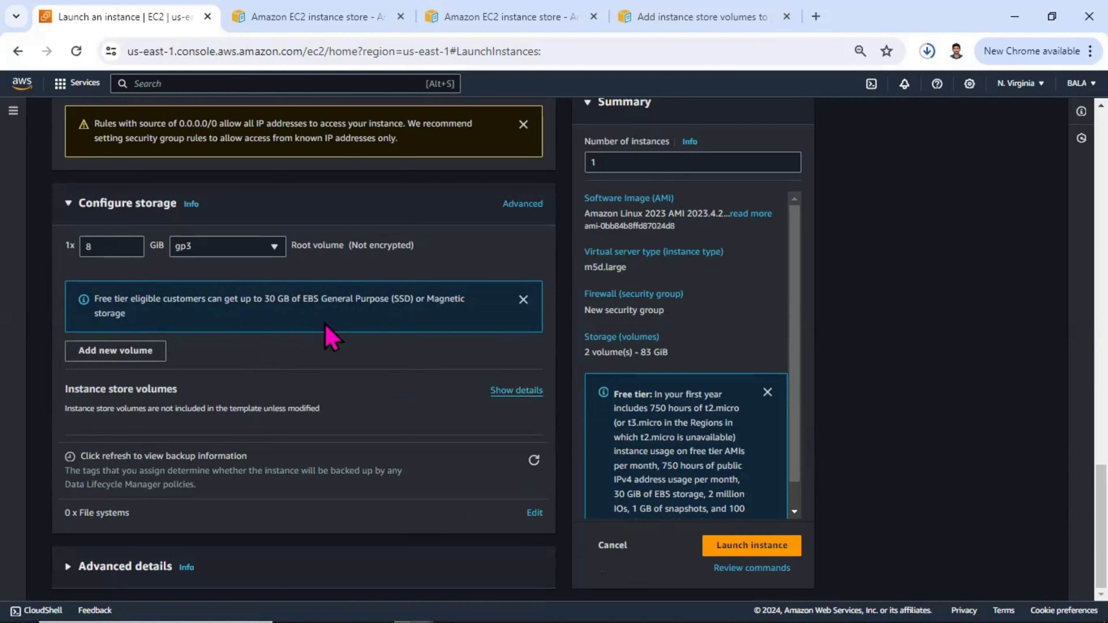
# Step: Review the launch configuration, from the name and AMI through instance type, key pair, network and storage, along with the summary
pyautogui.scroll(10, 332, 337)
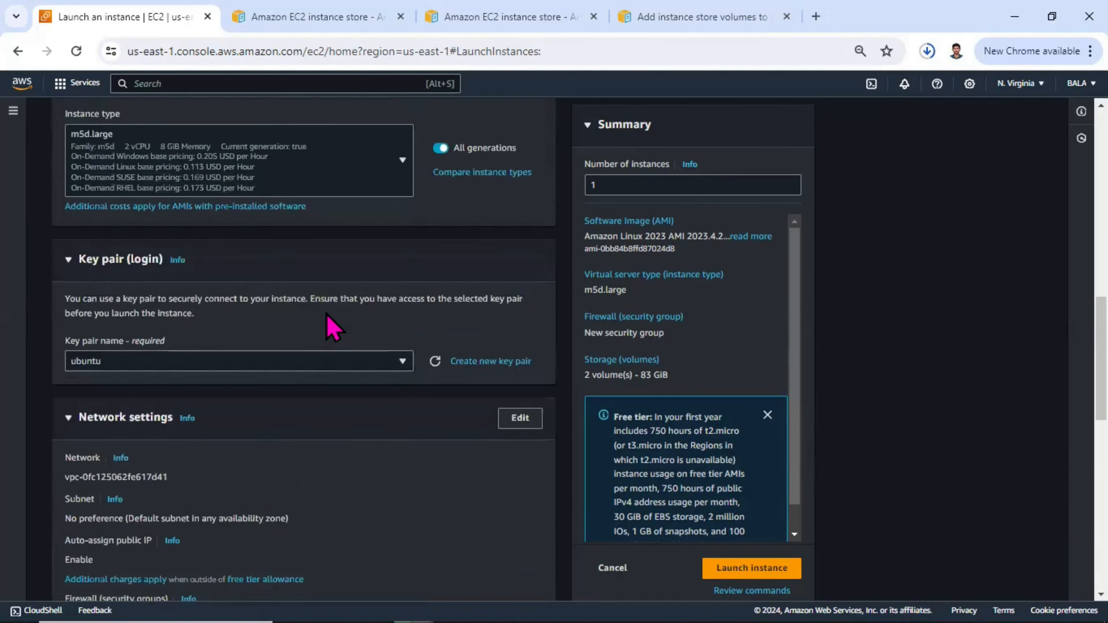
pyautogui.scroll(5, 333, 328)
pyautogui.scroll(6, 326, 318)
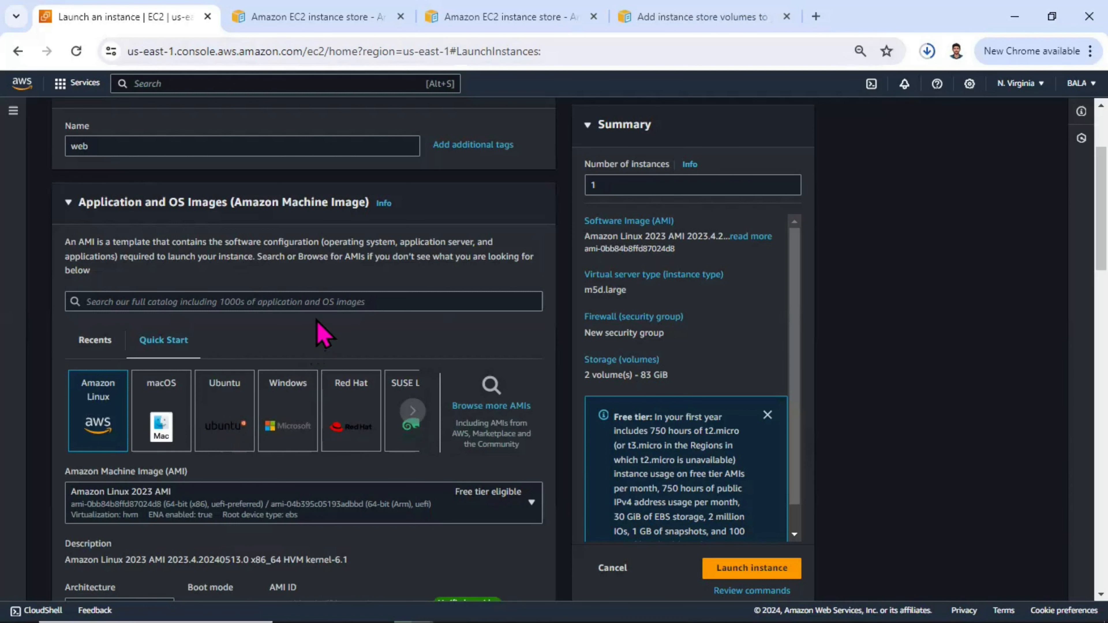
pyautogui.scroll(-3, 323, 336)
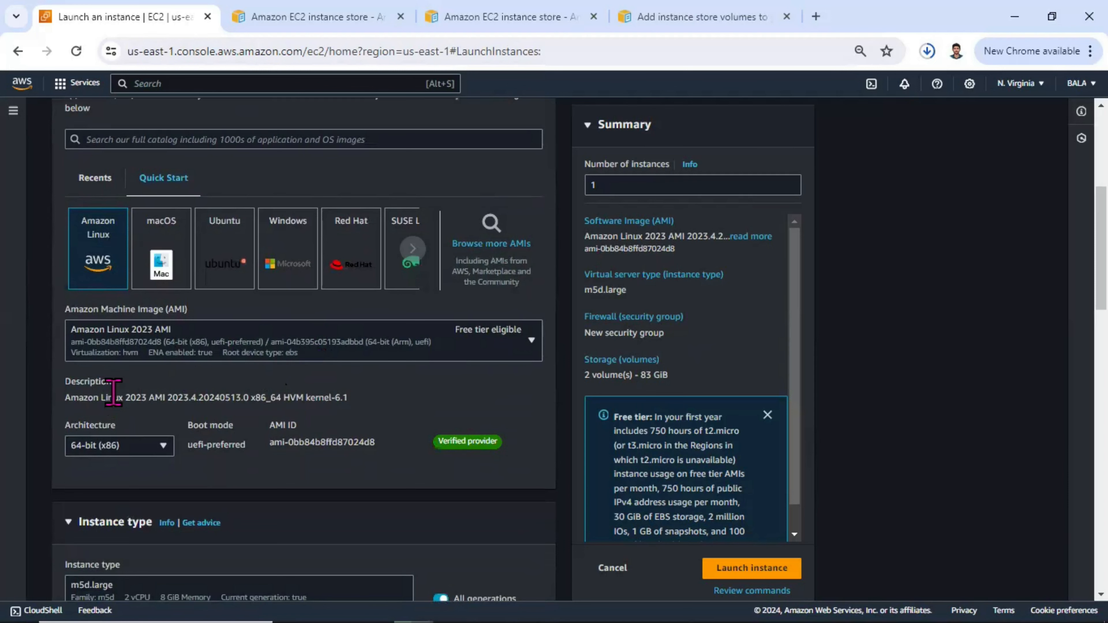
pyautogui.scroll(-5, 344, 397)
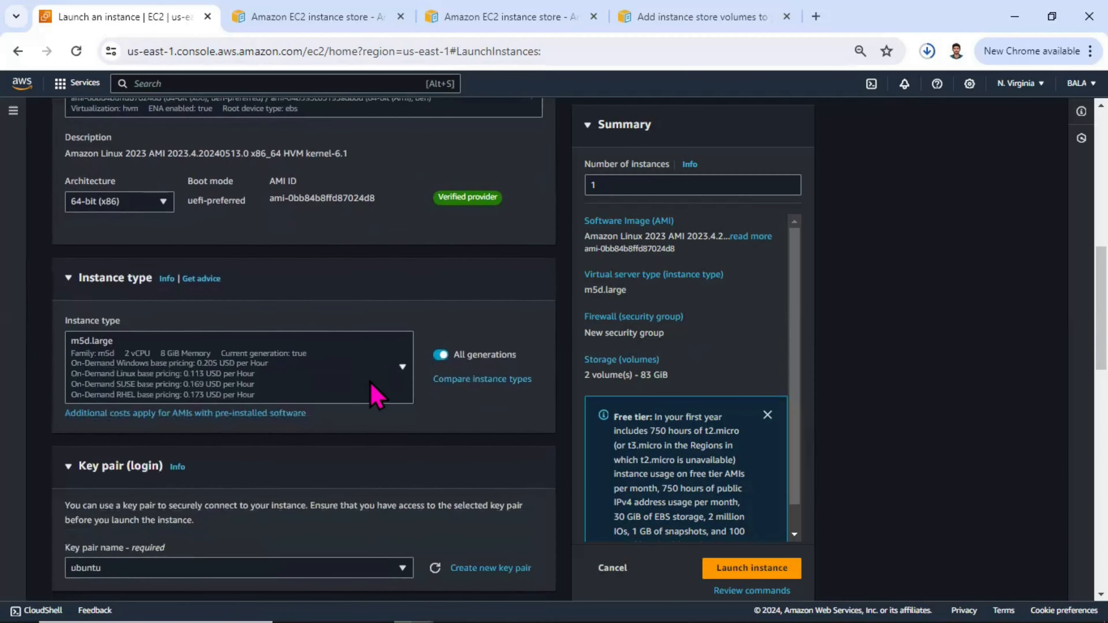
pyautogui.scroll(-12, 376, 396)
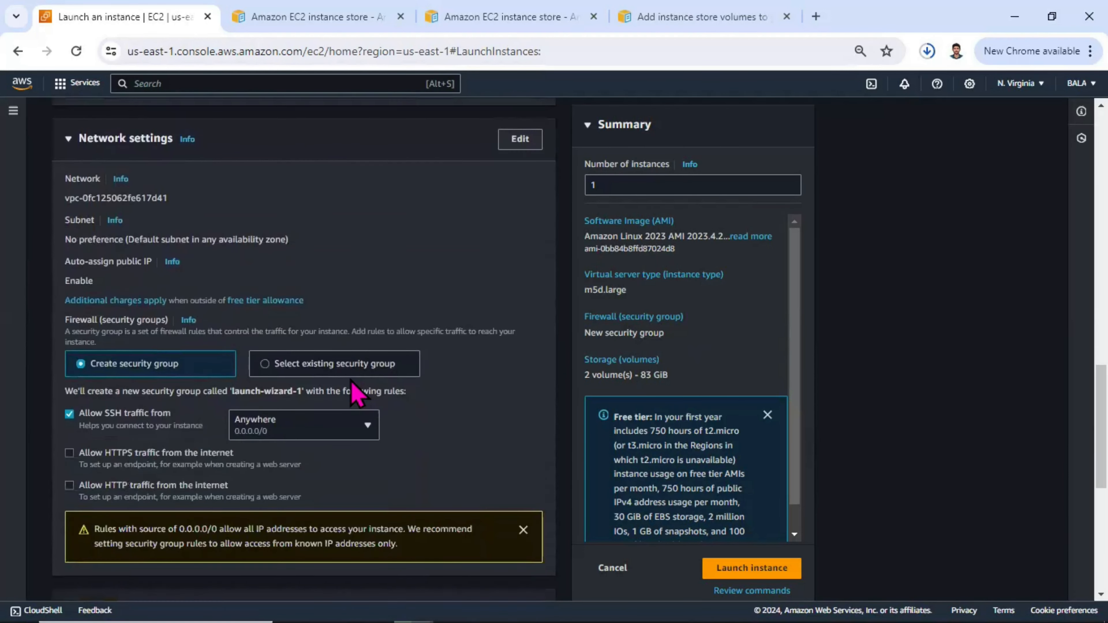
pyautogui.scroll(-8, 355, 393)
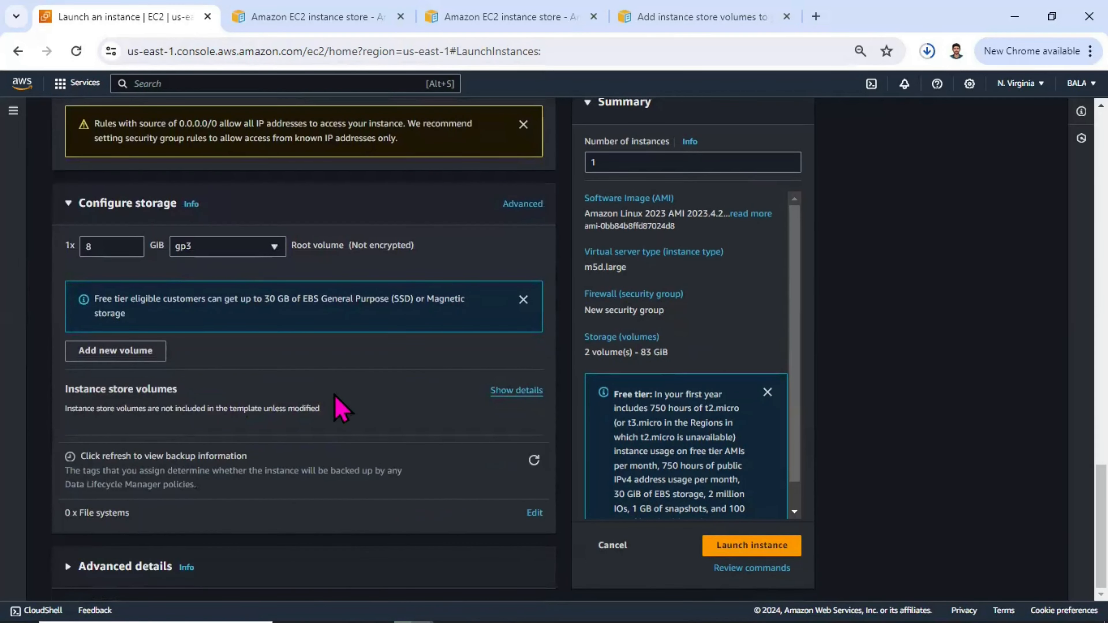
pyautogui.scroll(4, 335, 401)
pyautogui.scroll(-4, 336, 395)
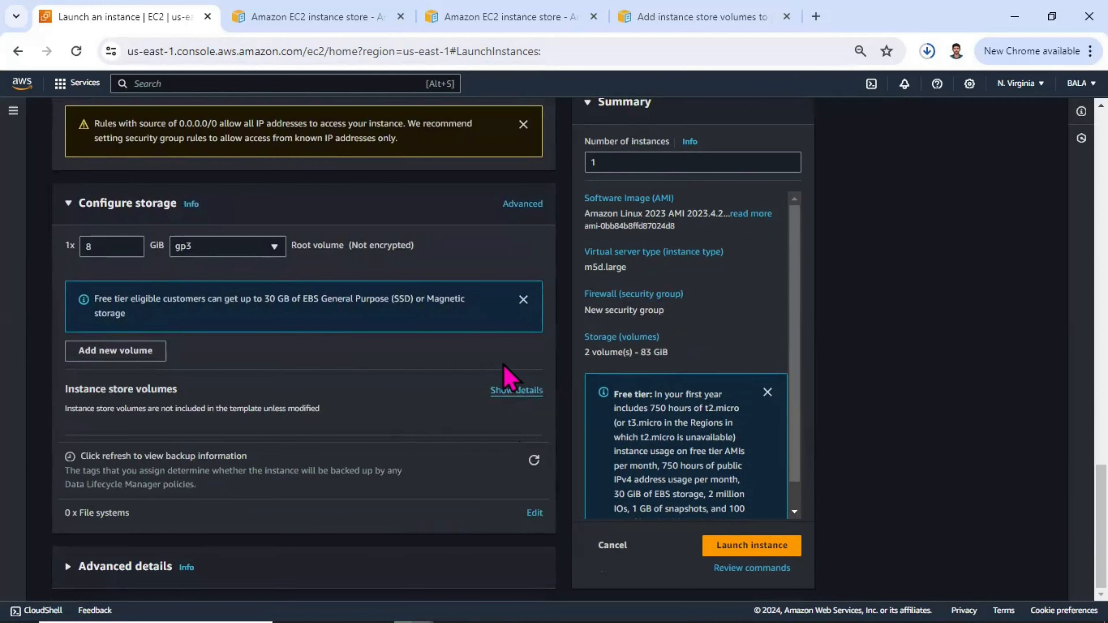
pyautogui.scroll(13, 437, 433)
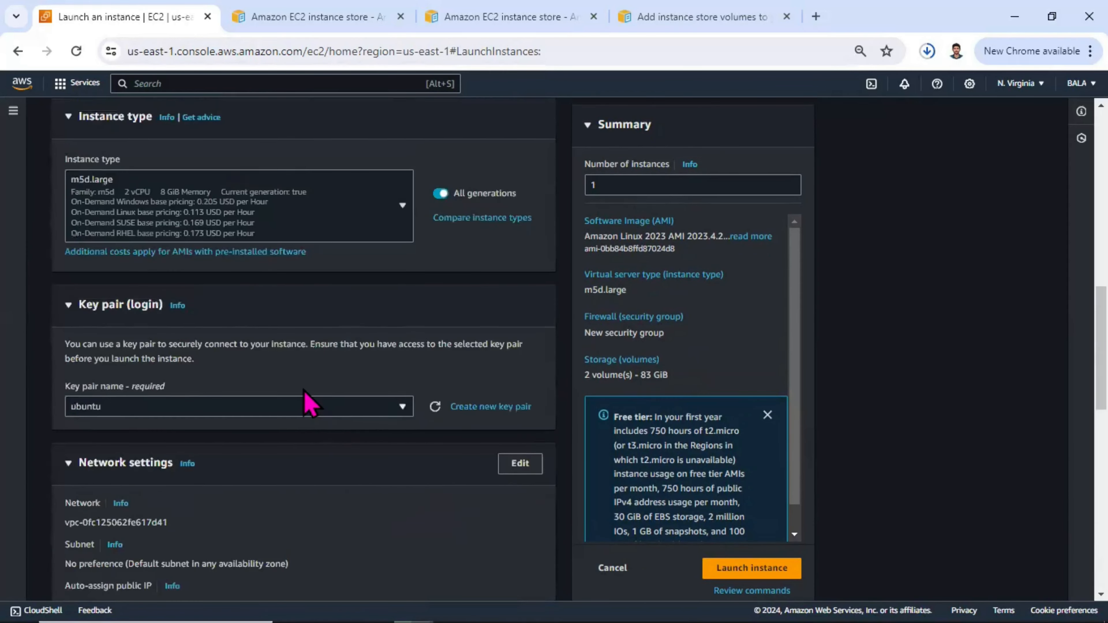
pyautogui.scroll(5, 308, 404)
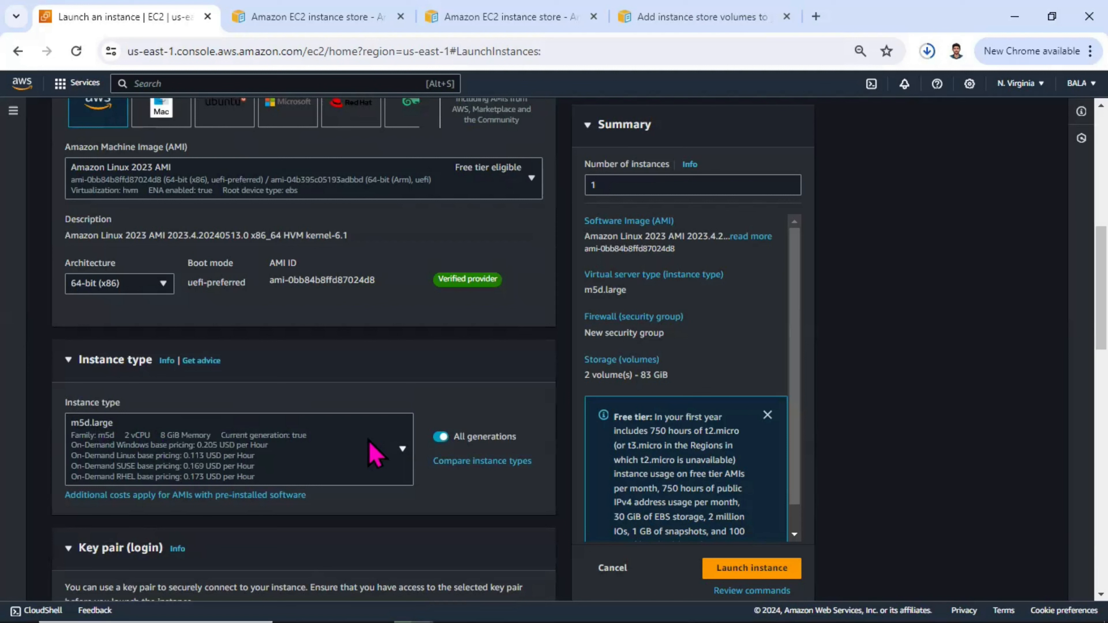
pyautogui.scroll(-1, 645, 386)
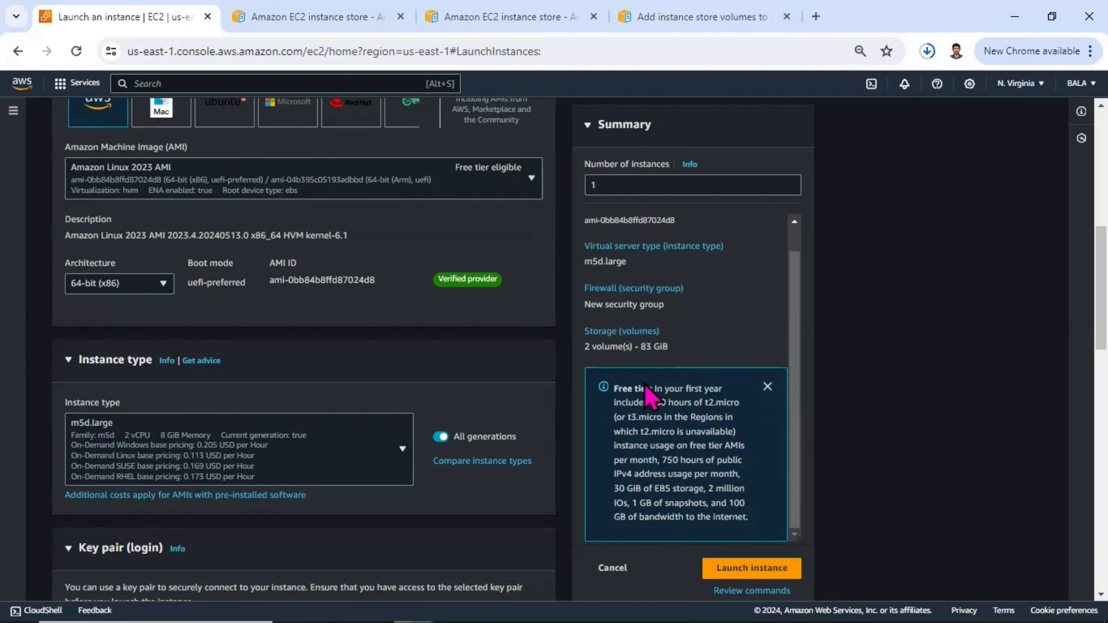